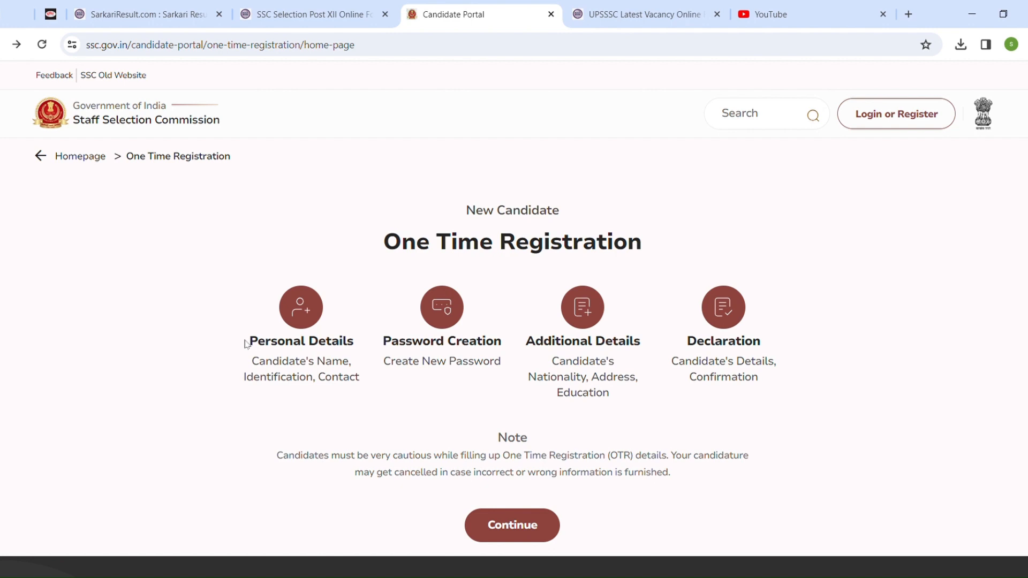
Review the four One Time Registration stages and continue to the Personal Details form
{"action": "left_click_drag", "start_coordinate": [245, 343], "coordinate": [339, 363]}
{"action": "left_click", "coordinate": [325, 386]}
{"action": "left_click_drag", "start_coordinate": [239, 385], "coordinate": [416, 401]}
{"action": "left_click", "coordinate": [416, 401]}
{"action": "left_click_drag", "start_coordinate": [384, 363], "coordinate": [519, 362]}
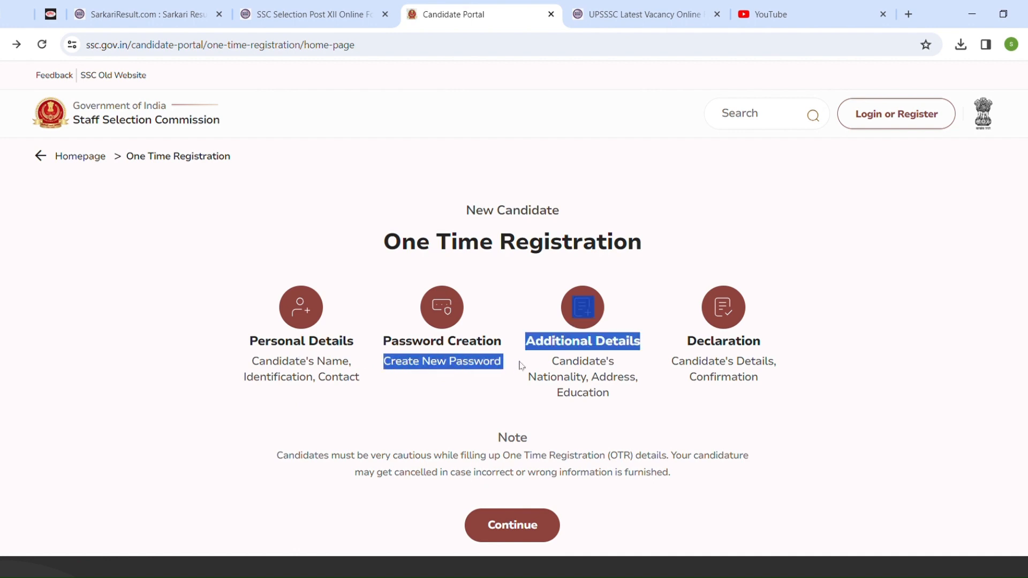
{"action": "left_click", "coordinate": [583, 394]}
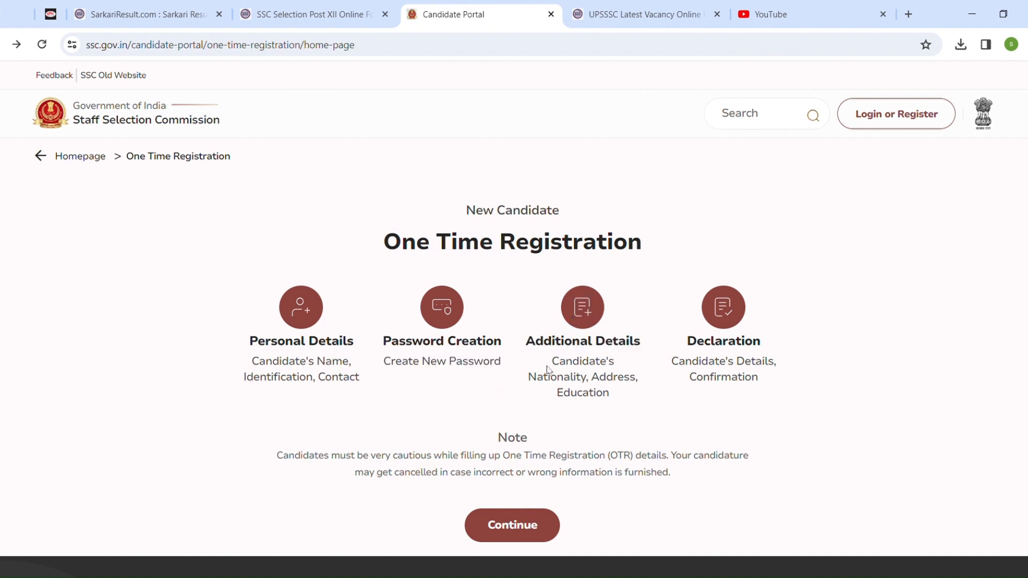
{"action": "left_click_drag", "start_coordinate": [552, 362], "coordinate": [619, 391]}
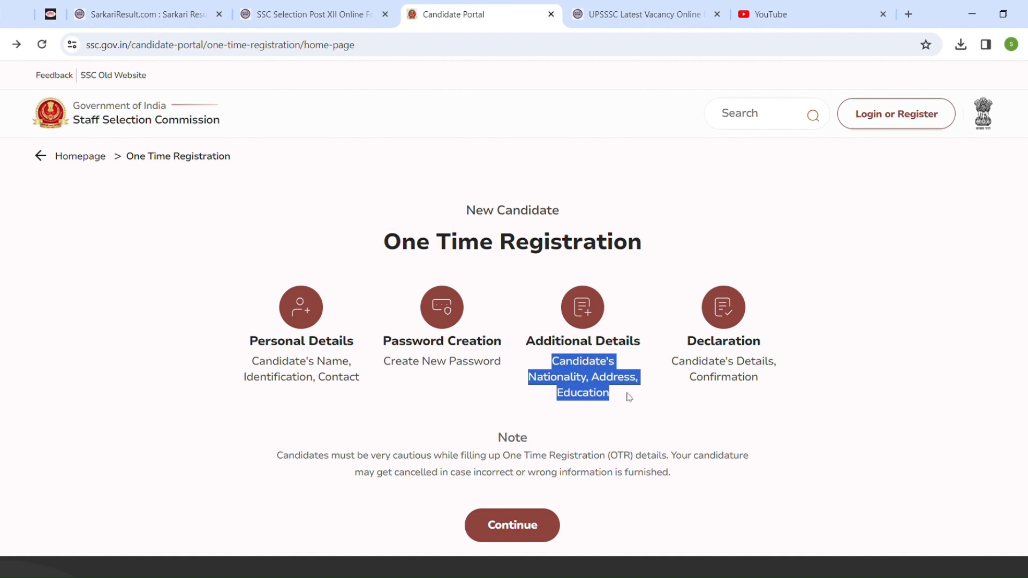
{"action": "left_click", "coordinate": [665, 405]}
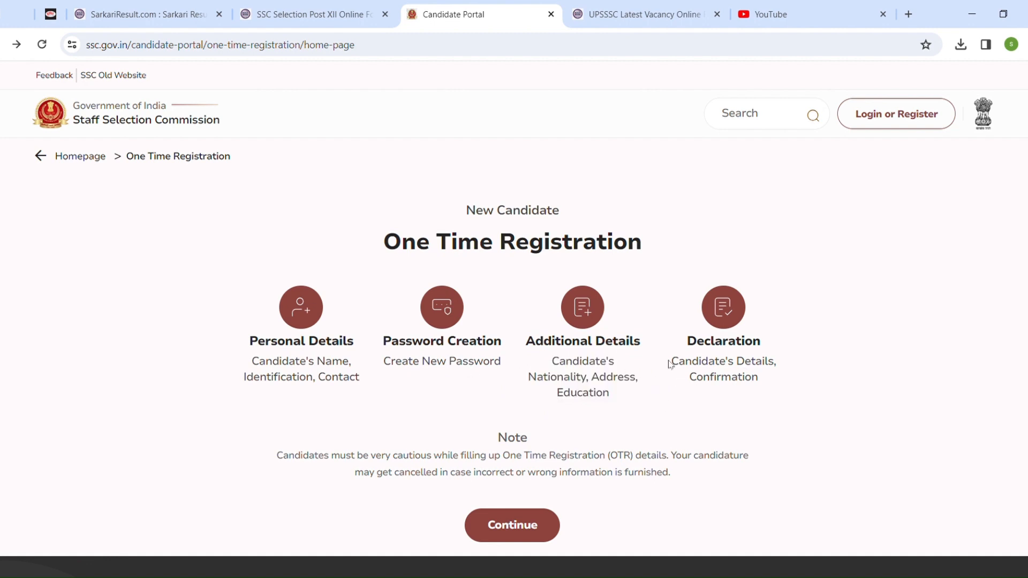
{"action": "left_click_drag", "start_coordinate": [671, 361], "coordinate": [789, 381]}
{"action": "left_click", "coordinate": [790, 403]}
{"action": "left_click", "coordinate": [514, 526]}
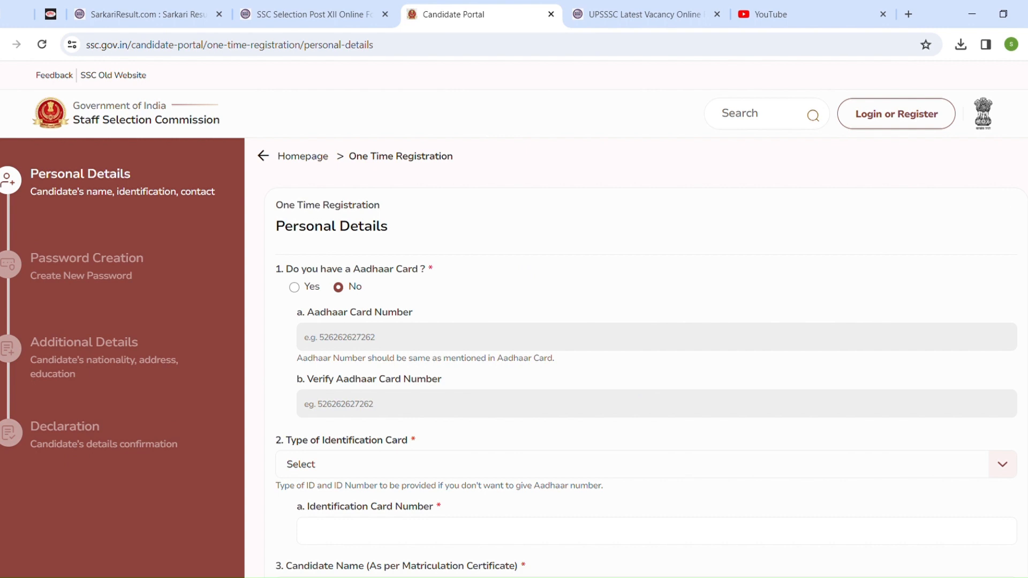
Try answering Yes to having an Aadhaar card, then revert the answer to No
{"action": "scroll", "coordinate": [637, 321], "scroll_direction": "down", "scroll_amount": 2}
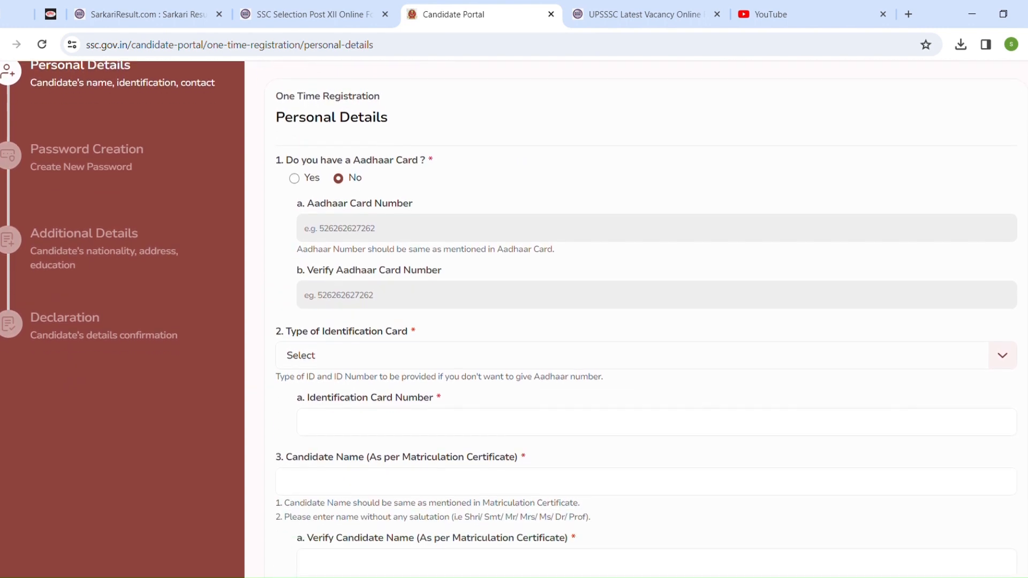
{"action": "scroll", "coordinate": [423, 210], "scroll_direction": "down", "scroll_amount": 1}
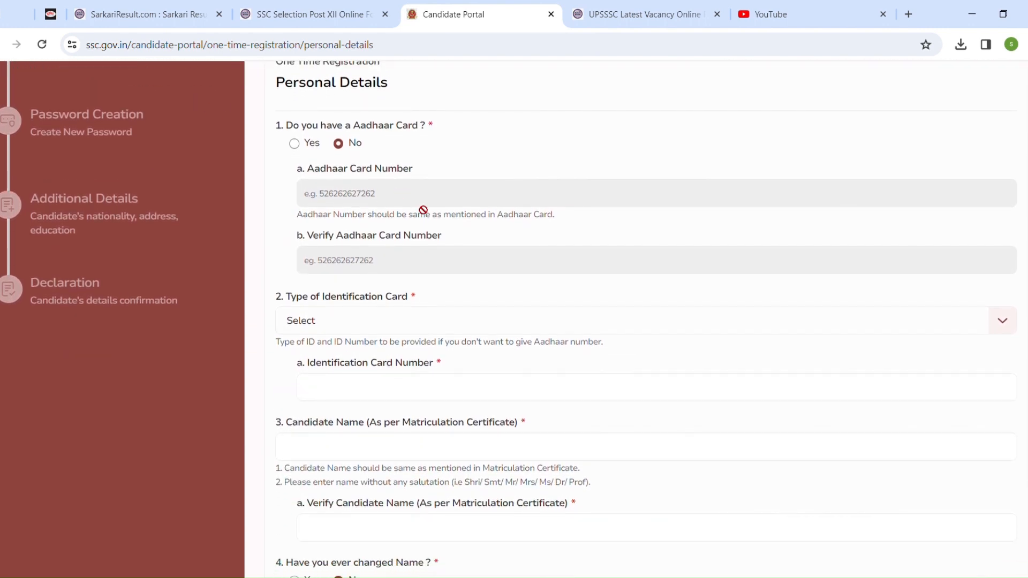
{"action": "key", "text": "ctrl+plus"}
{"action": "key", "text": "ctrl+plus"}
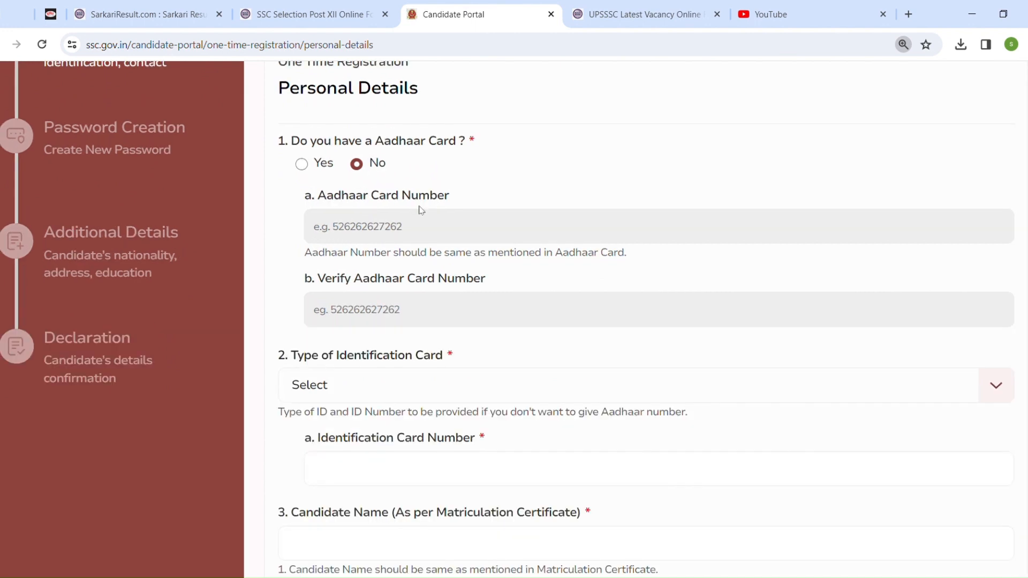
{"action": "left_click", "coordinate": [301, 164]}
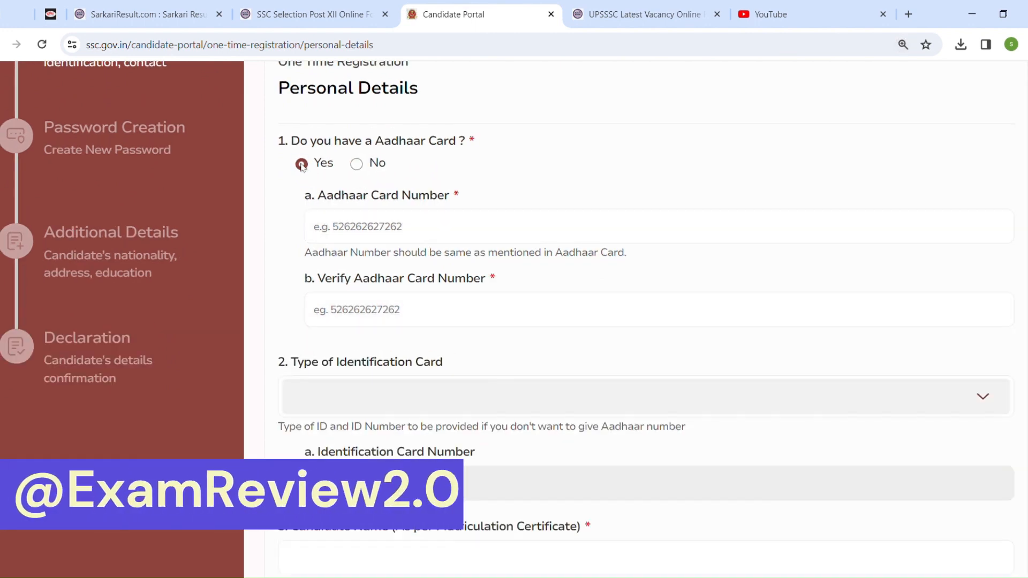
{"action": "left_click", "coordinate": [387, 236]}
{"action": "left_click", "coordinate": [388, 323]}
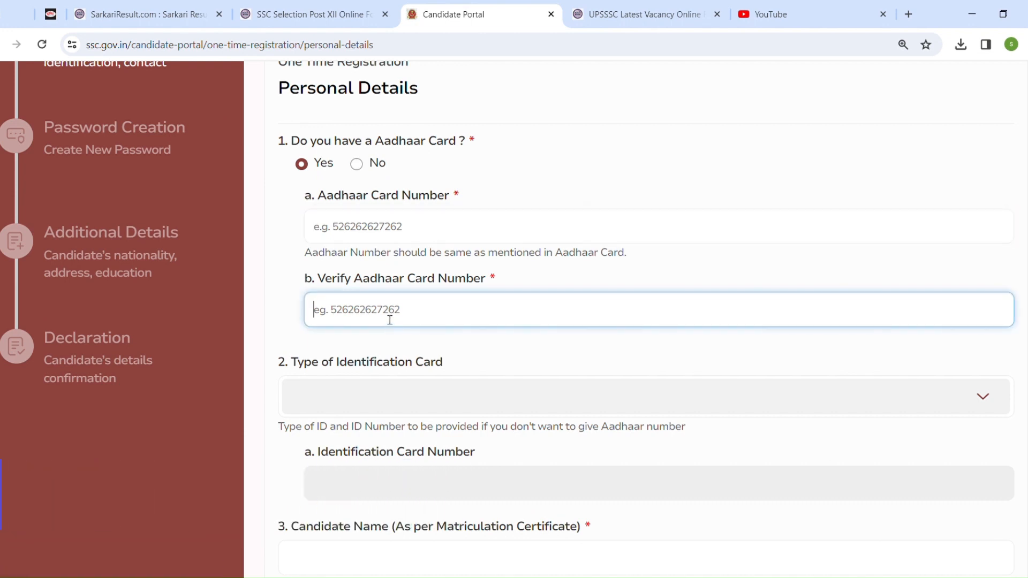
{"action": "left_click", "coordinate": [407, 404]}
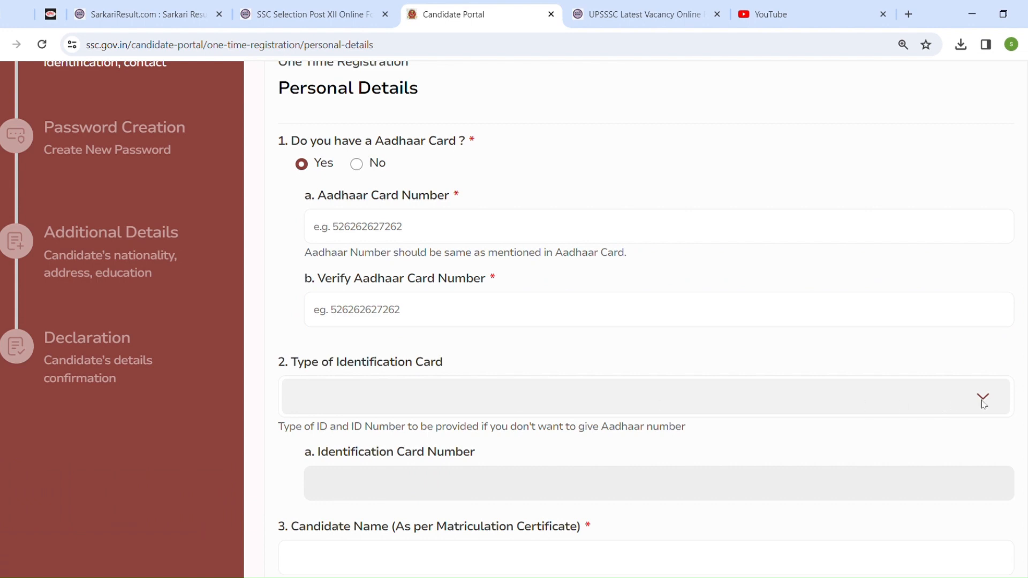
{"action": "left_click", "coordinate": [358, 164]}
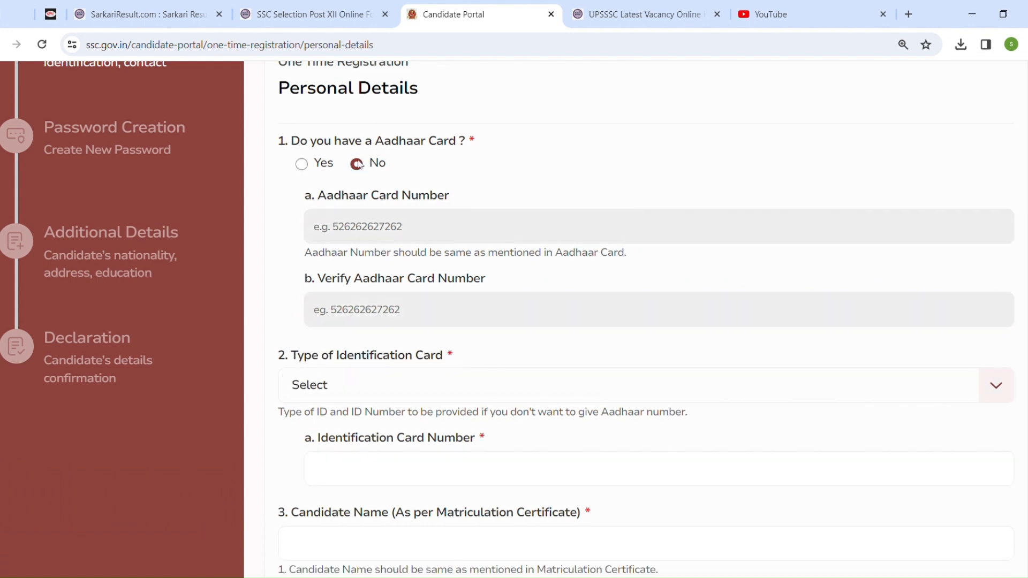
Open the identification card type list to view the available ID types without choosing one
{"action": "left_click", "coordinate": [997, 388]}
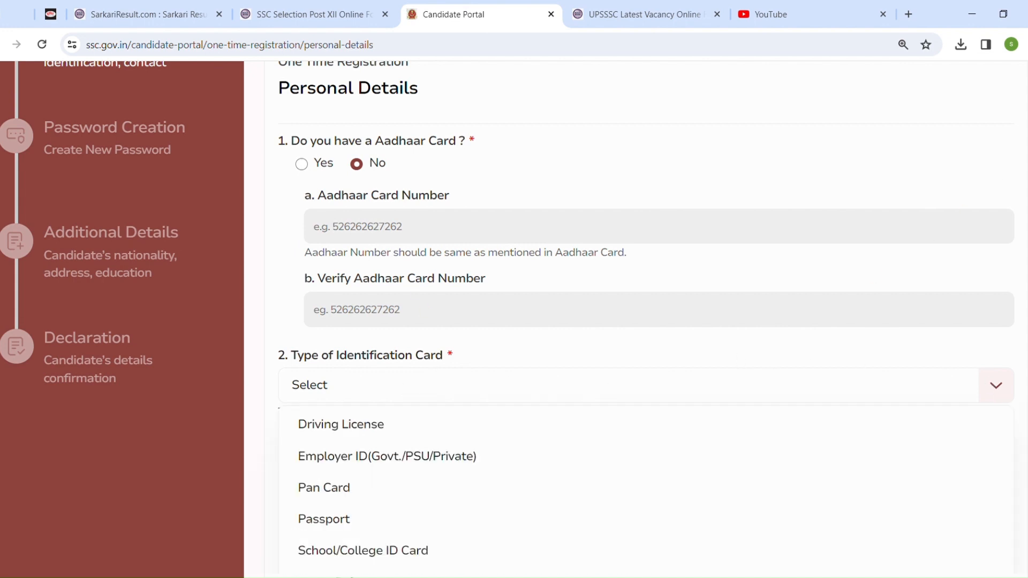
{"action": "scroll", "coordinate": [890, 194], "scroll_direction": "down", "scroll_amount": 2}
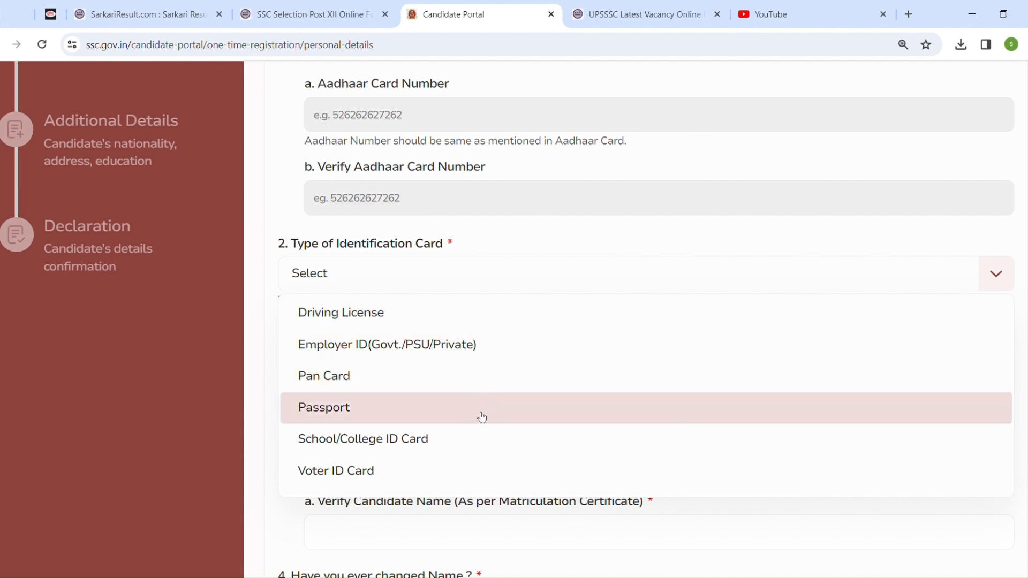
{"action": "left_click", "coordinate": [820, 233]}
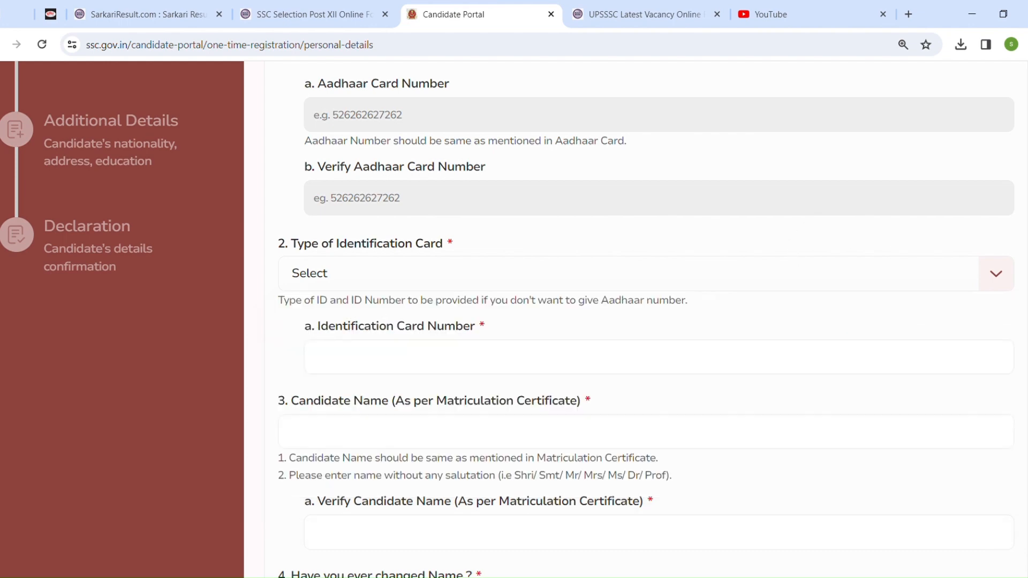
Answer Yes to having an Aadhaar card and enter the Aadhaar card number in both Aadhaar number fields
{"action": "scroll", "coordinate": [150, 332], "scroll_direction": "up", "scroll_amount": 3}
{"action": "left_click", "coordinate": [302, 232]}
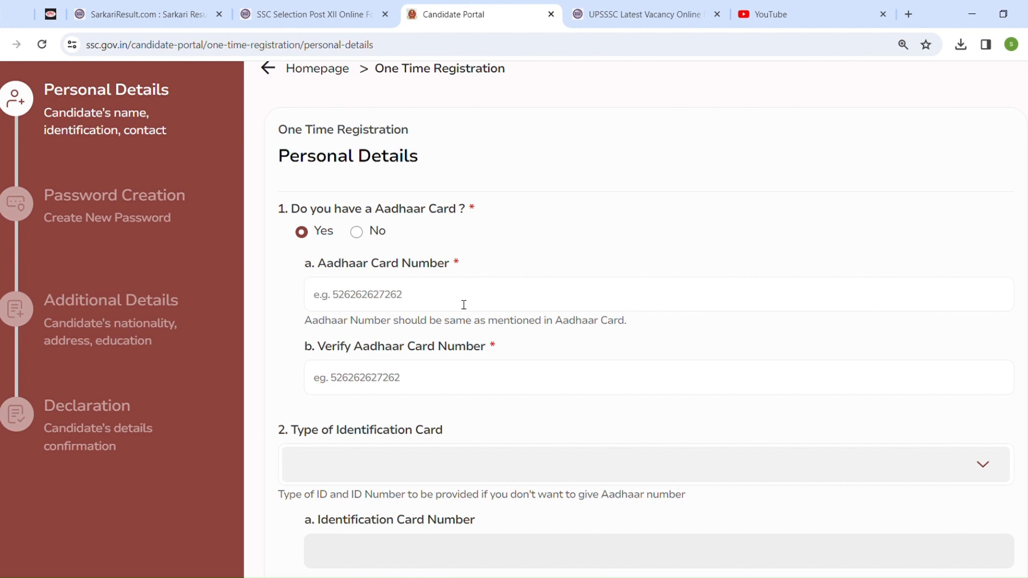
{"action": "left_click", "coordinate": [437, 300]}
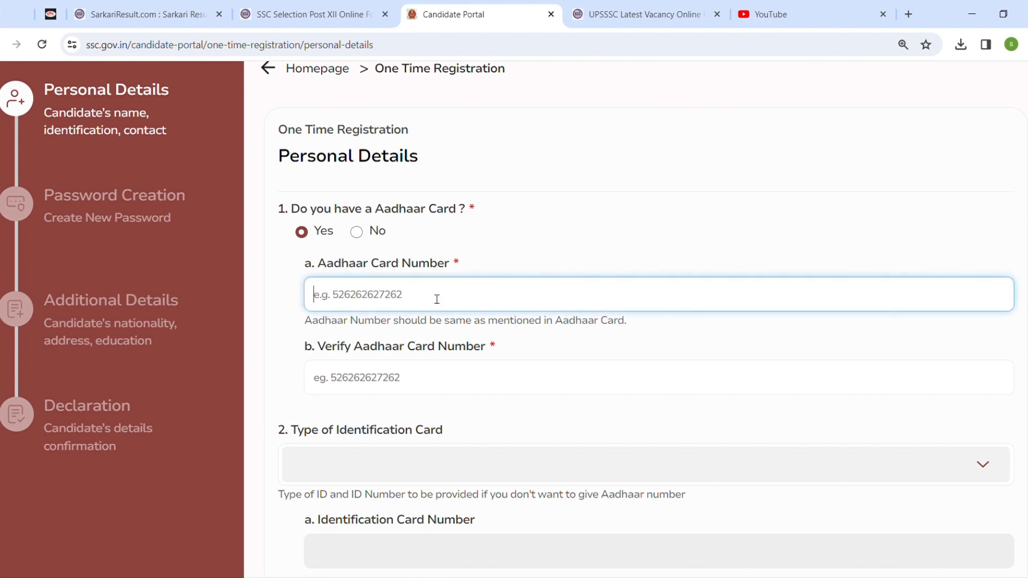
{"action": "left_click", "coordinate": [430, 389]}
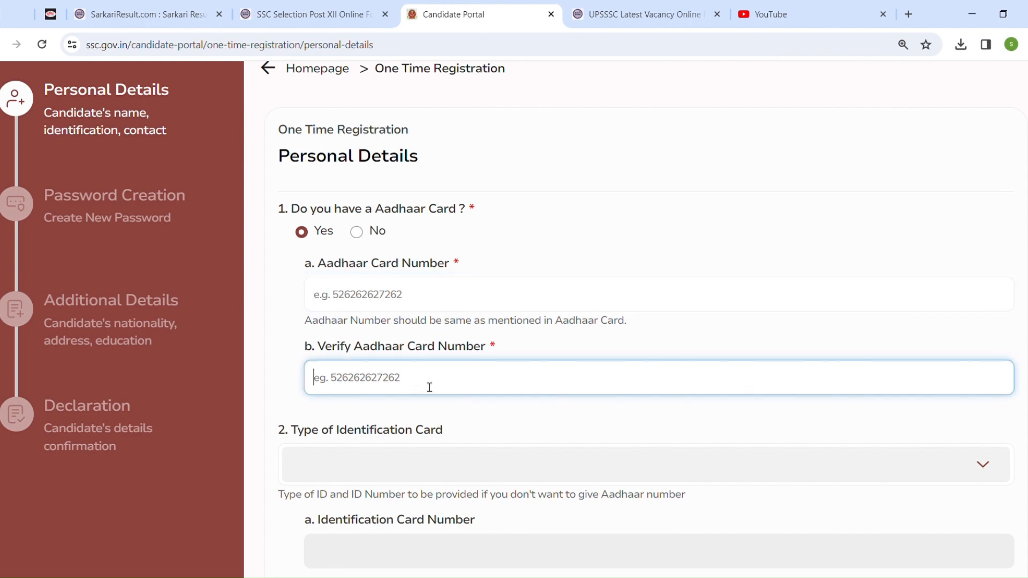
{"action": "type", "text": "111111111111"}
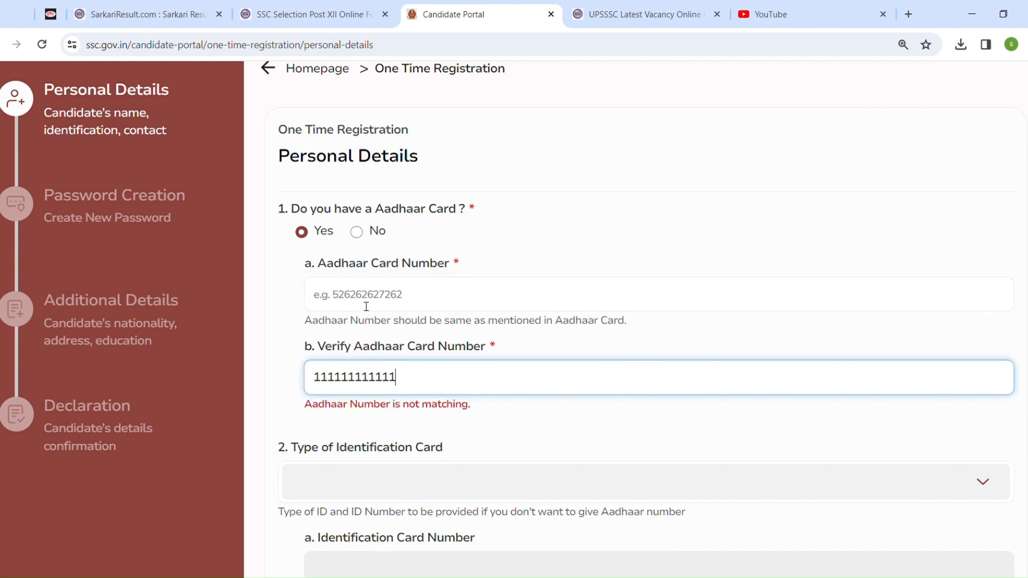
{"action": "left_click", "coordinate": [366, 306]}
{"action": "type", "text": "111111111111"}
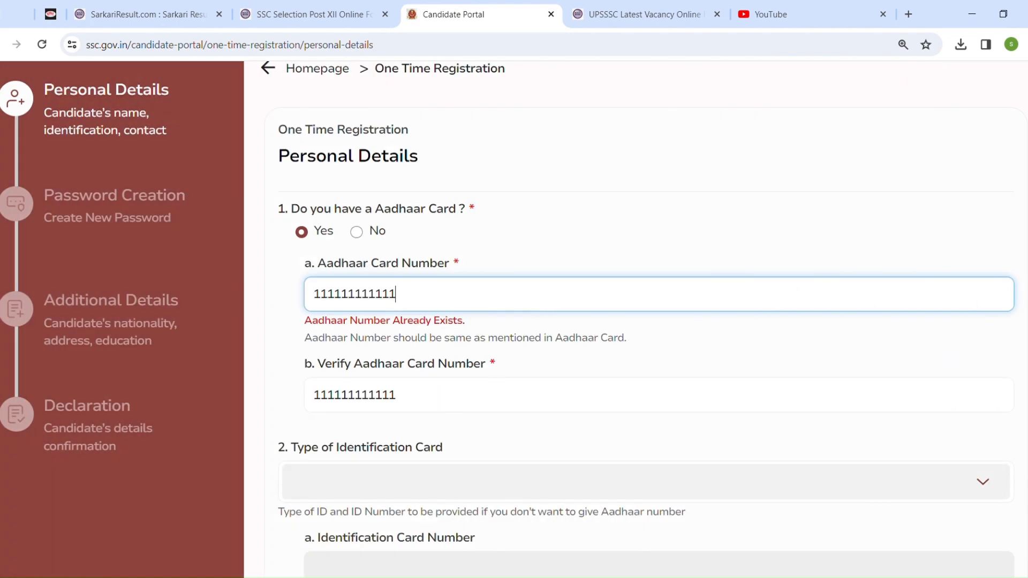
Enter ASDFGH as the candidate name as per the Matriculation Certificate
{"action": "scroll", "coordinate": [643, 321], "scroll_direction": "down", "scroll_amount": 6}
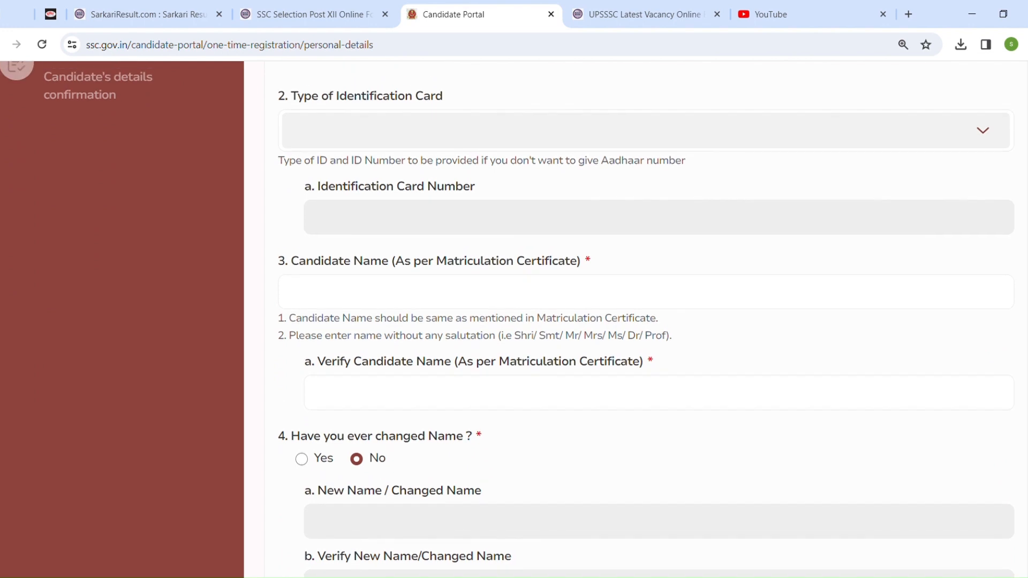
{"action": "scroll", "coordinate": [620, 218], "scroll_direction": "down", "scroll_amount": 2}
{"action": "left_click", "coordinate": [523, 179]}
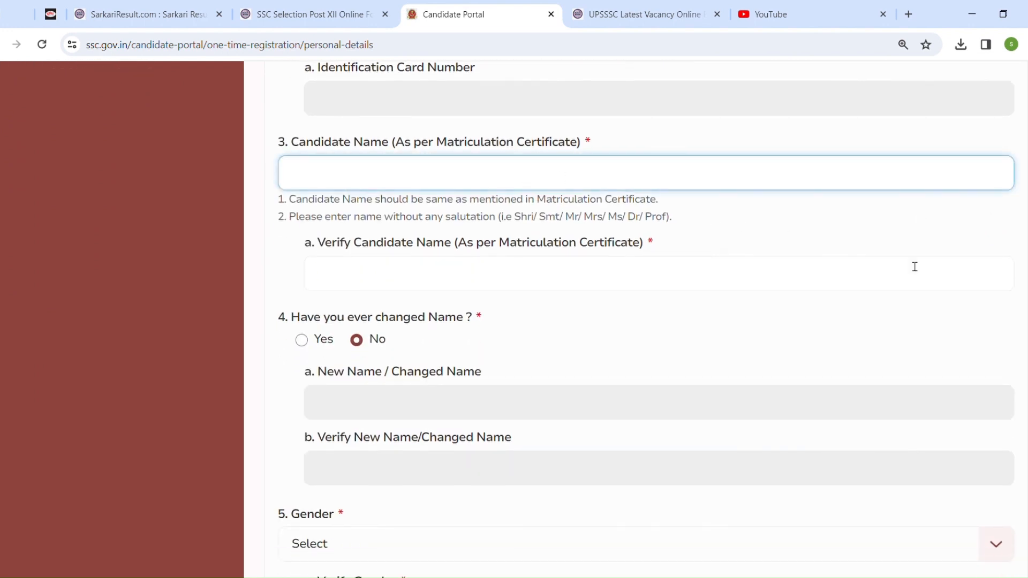
{"action": "type", "text": "ASDFGH"}
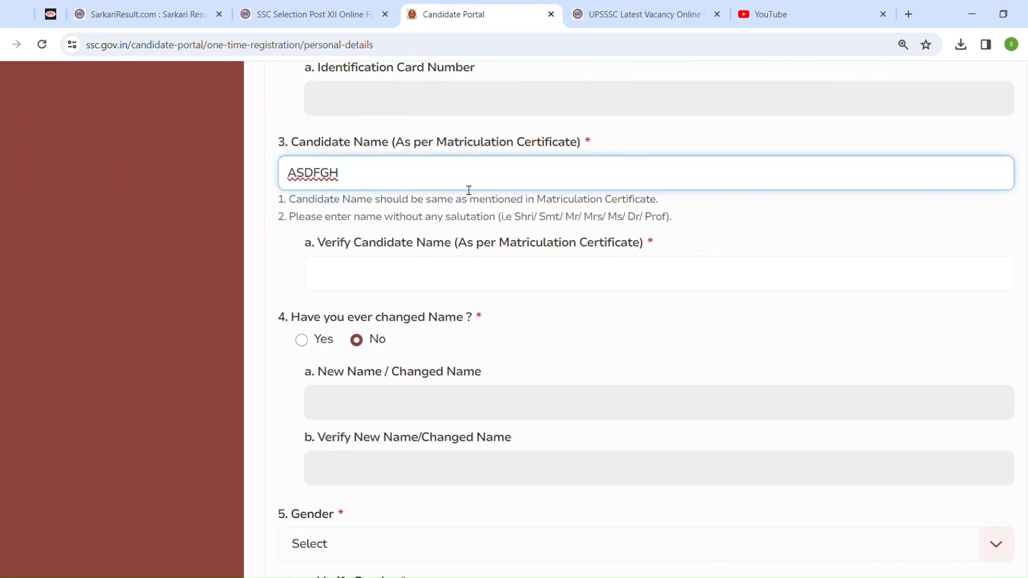
Examine the candidate name instructions about salutations and the Matriculation Certificate
{"action": "left_click_drag", "start_coordinate": [514, 217], "coordinate": [677, 222]}
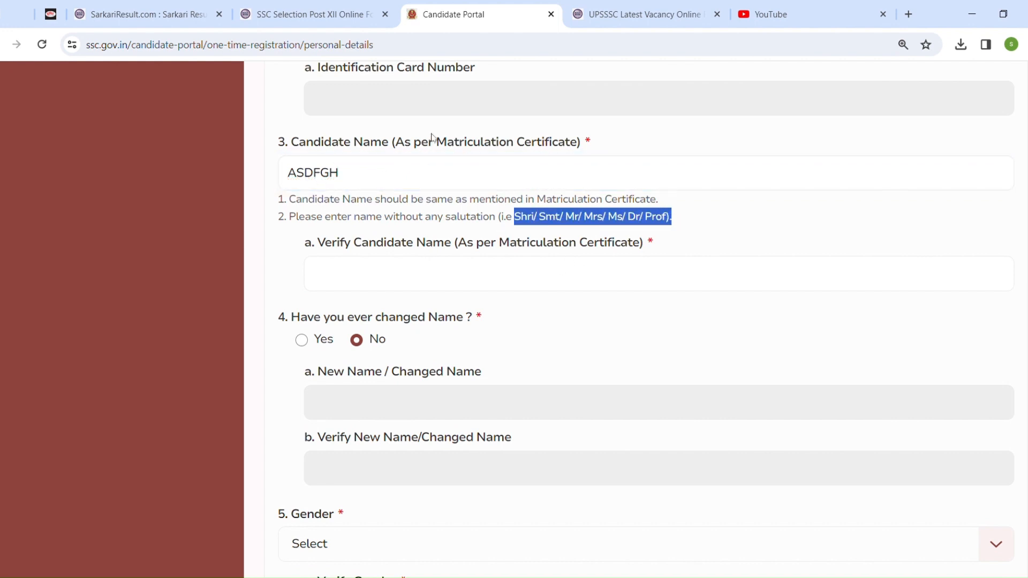
{"action": "left_click_drag", "start_coordinate": [436, 142], "coordinate": [605, 143]}
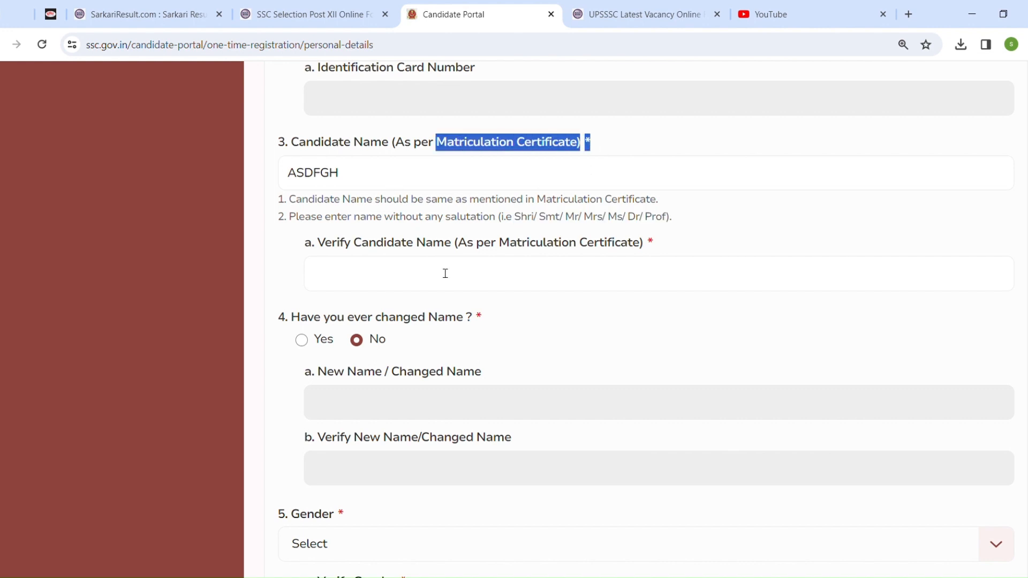
{"action": "scroll", "coordinate": [332, 172], "scroll_direction": "down", "scroll_amount": 3}
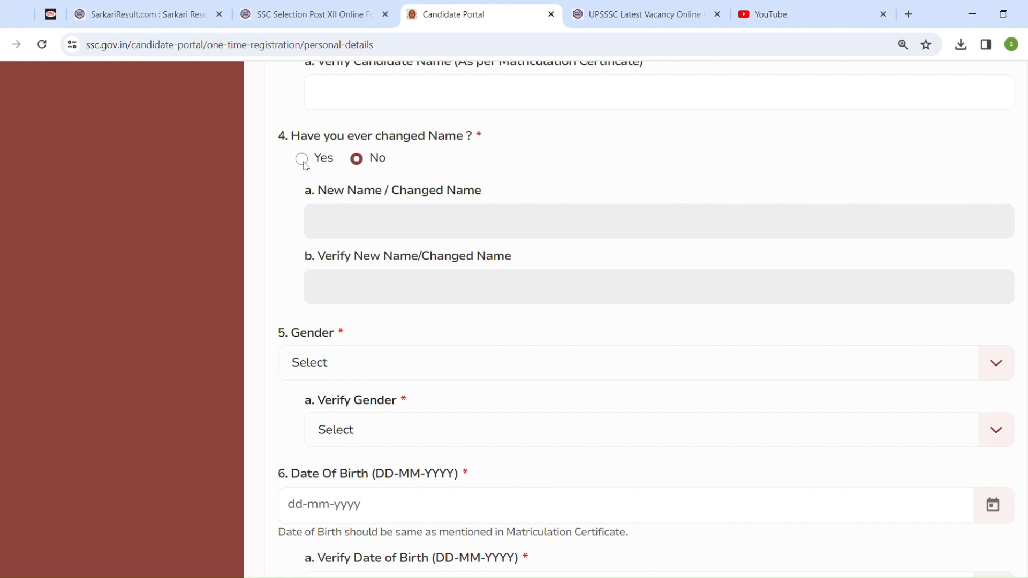
Toggle the name-change answer to Yes and back to No
{"action": "left_click", "coordinate": [302, 160]}
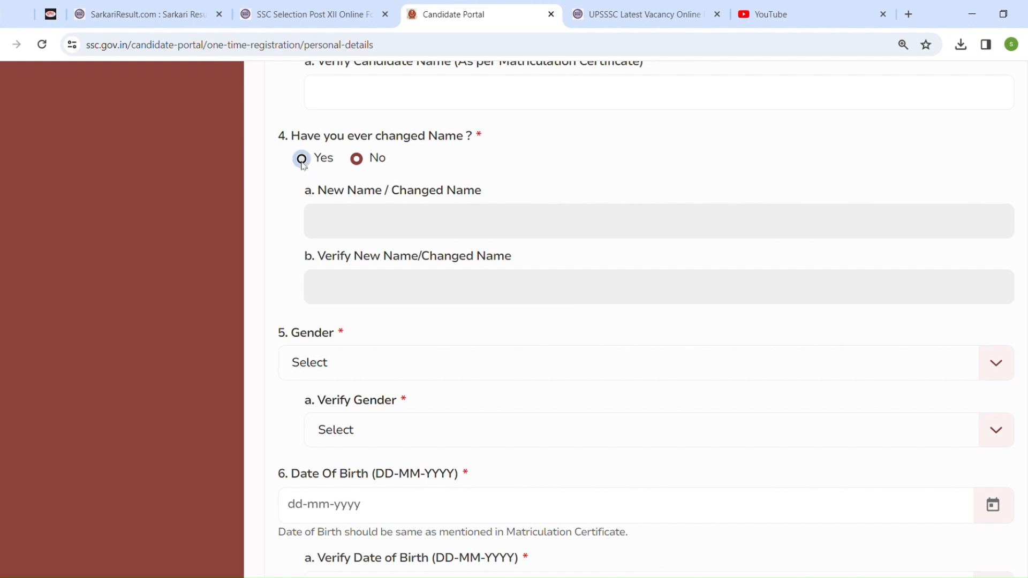
{"action": "left_click", "coordinate": [358, 161]}
Set both Gender and Verify Gender to Male
{"action": "left_click", "coordinate": [415, 368]}
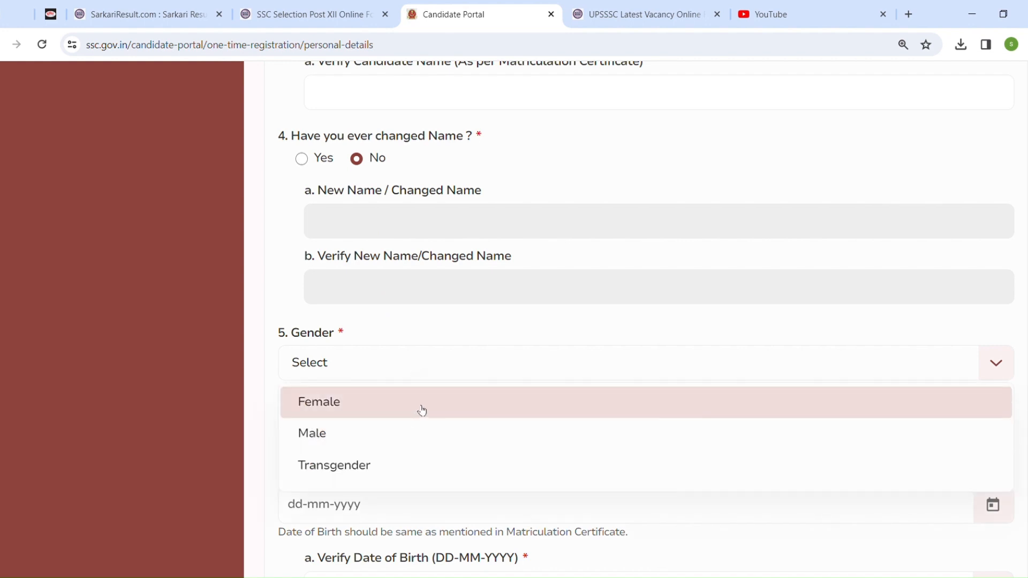
{"action": "scroll", "coordinate": [320, 273], "scroll_direction": "down", "scroll_amount": 5}
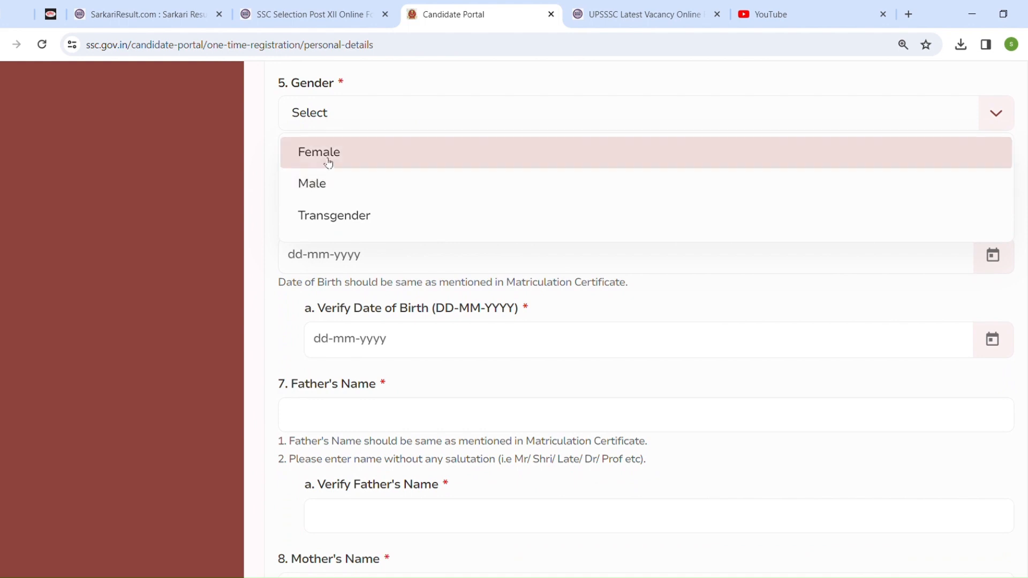
{"action": "left_click", "coordinate": [340, 184]}
{"action": "left_click", "coordinate": [452, 184]}
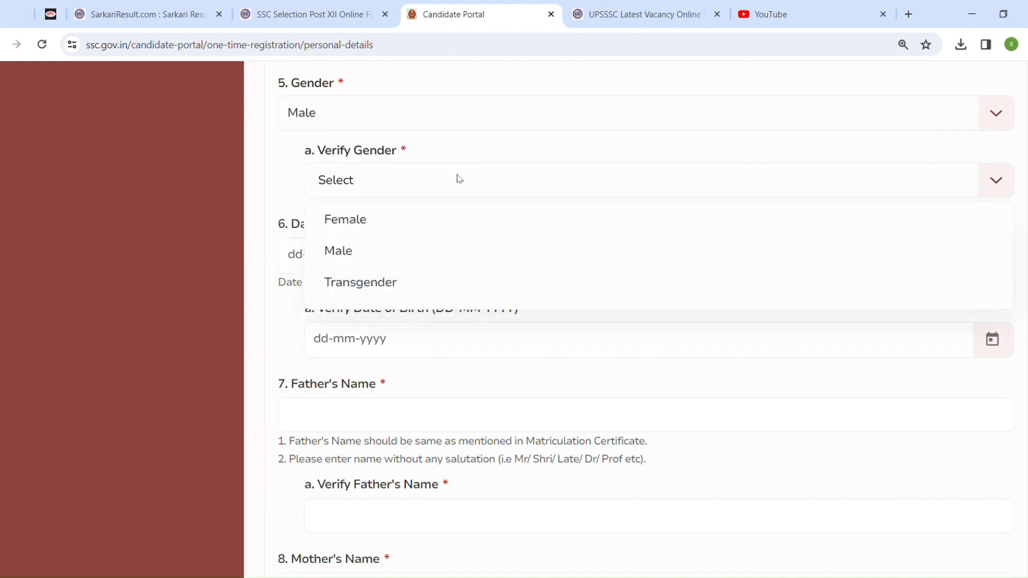
{"action": "left_click", "coordinate": [461, 259]}
{"action": "left_click", "coordinate": [406, 264]}
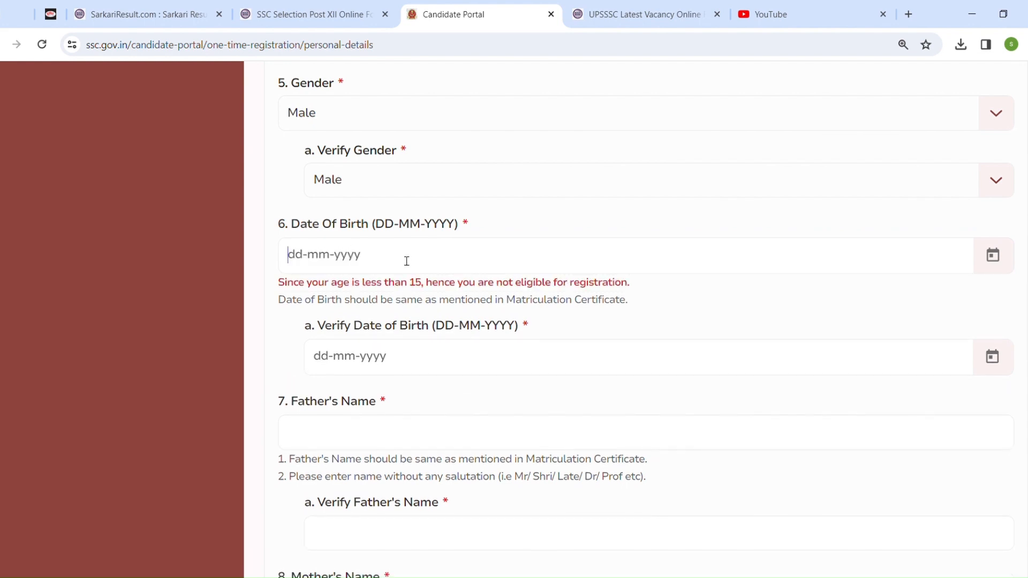
{"action": "left_click", "coordinate": [993, 255]}
{"action": "left_click", "coordinate": [479, 291]}
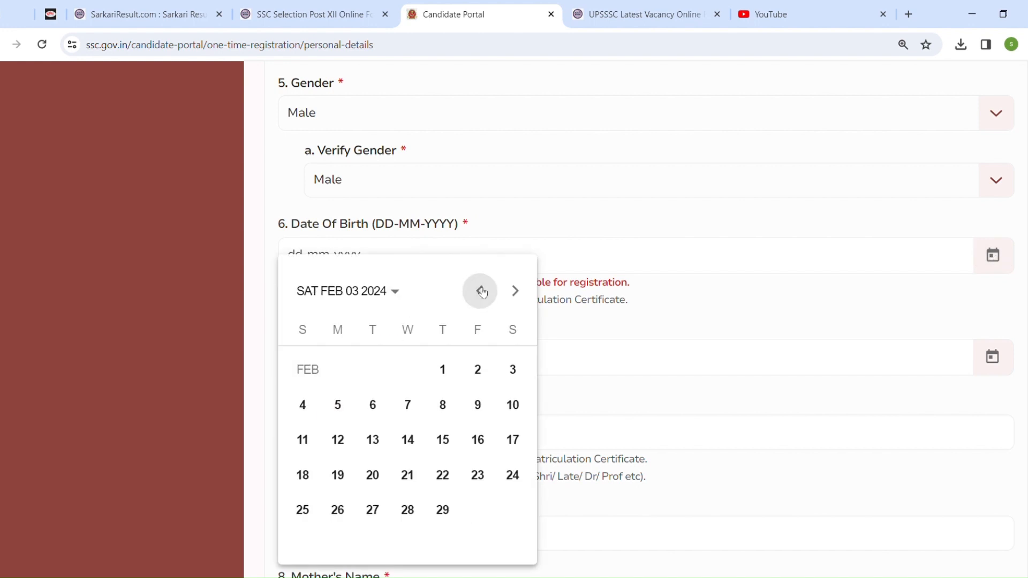
{"action": "left_click", "coordinate": [380, 292]}
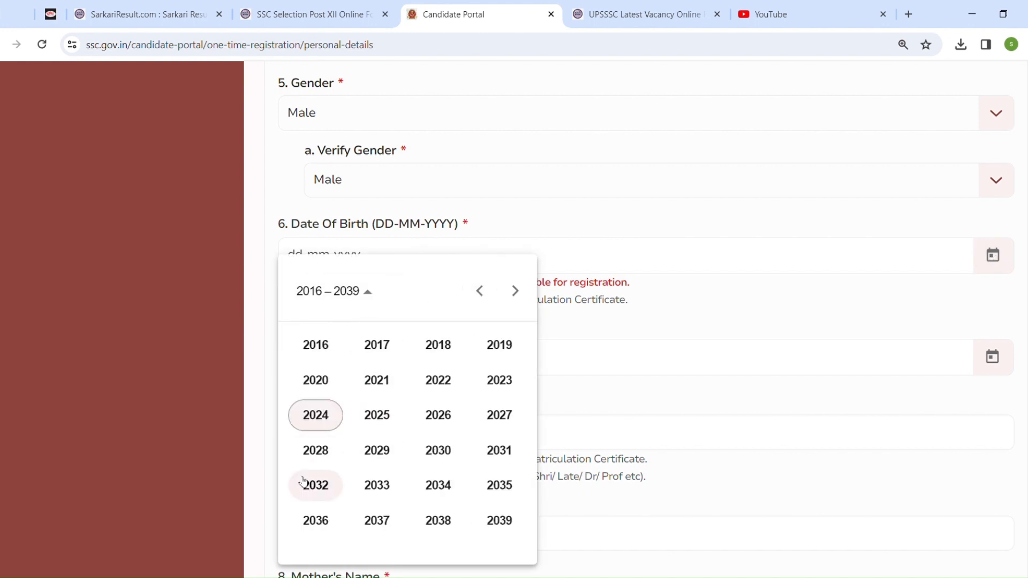
{"action": "left_click", "coordinate": [487, 295]}
{"action": "left_click", "coordinate": [486, 294]}
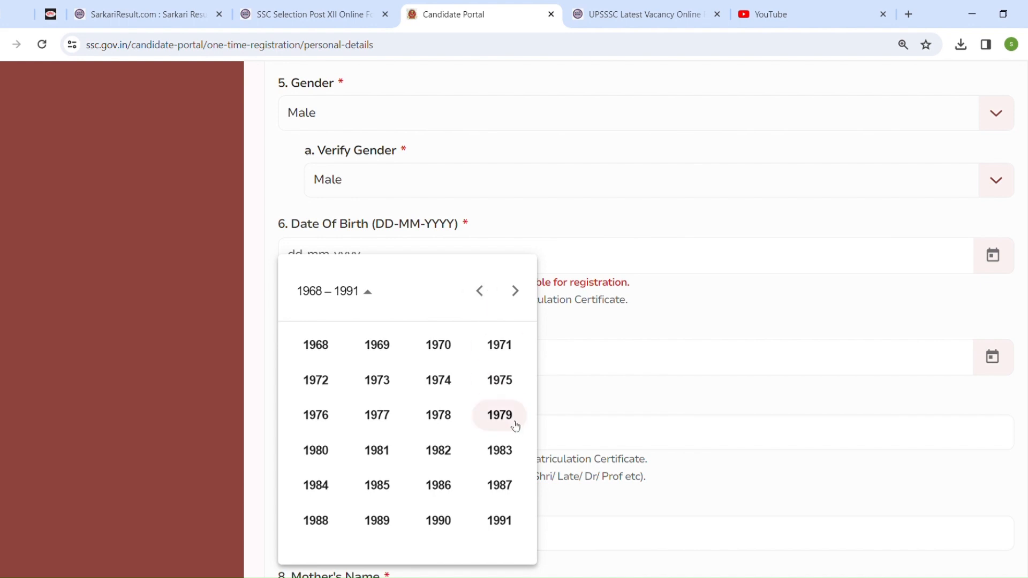
{"action": "left_click", "coordinate": [514, 291]}
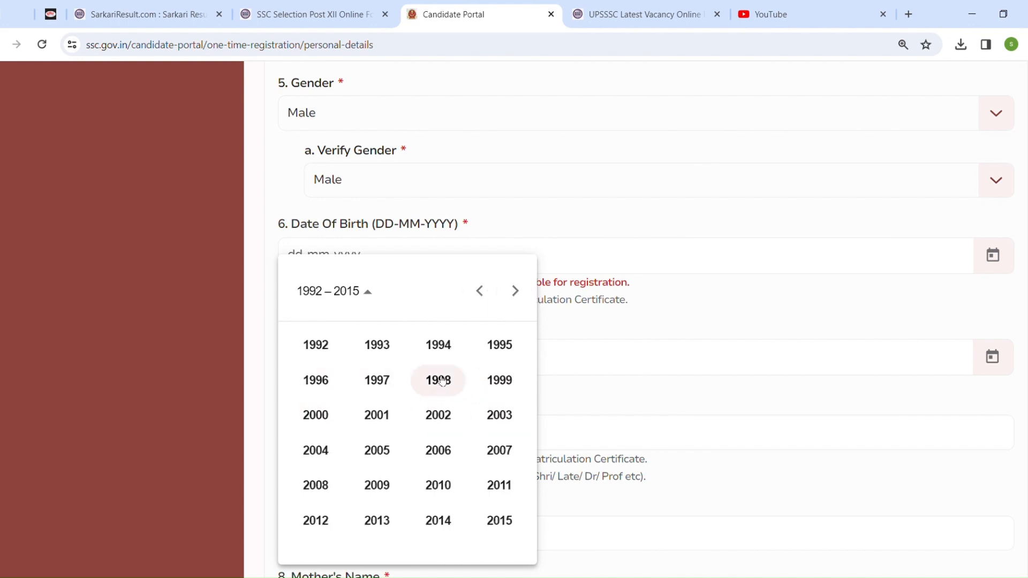
{"action": "left_click", "coordinate": [327, 390]}
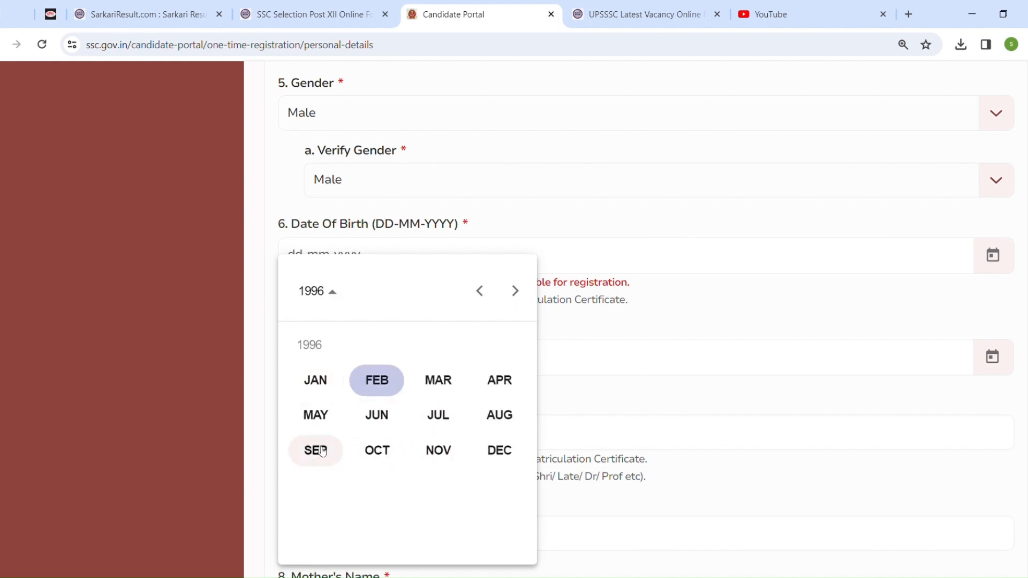
{"action": "left_click", "coordinate": [452, 455]}
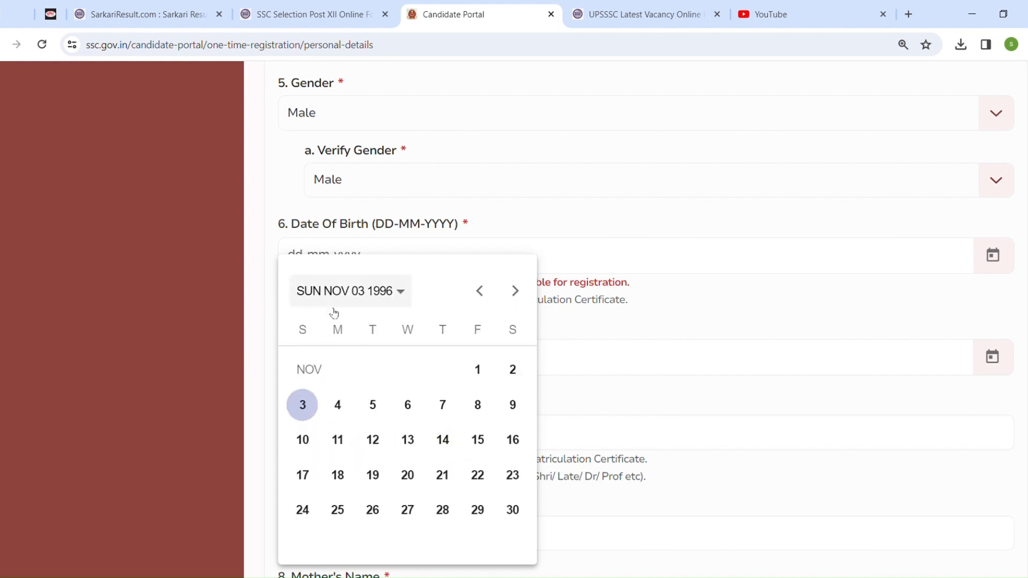
{"action": "left_click", "coordinate": [301, 410]}
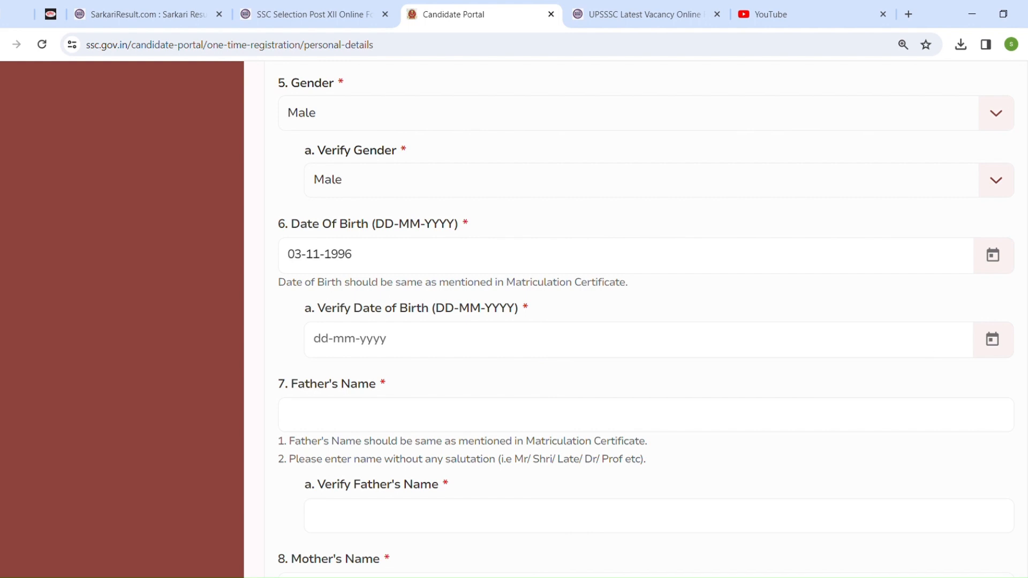
{"action": "scroll", "coordinate": [636, 320], "scroll_direction": "down", "scroll_amount": 2}
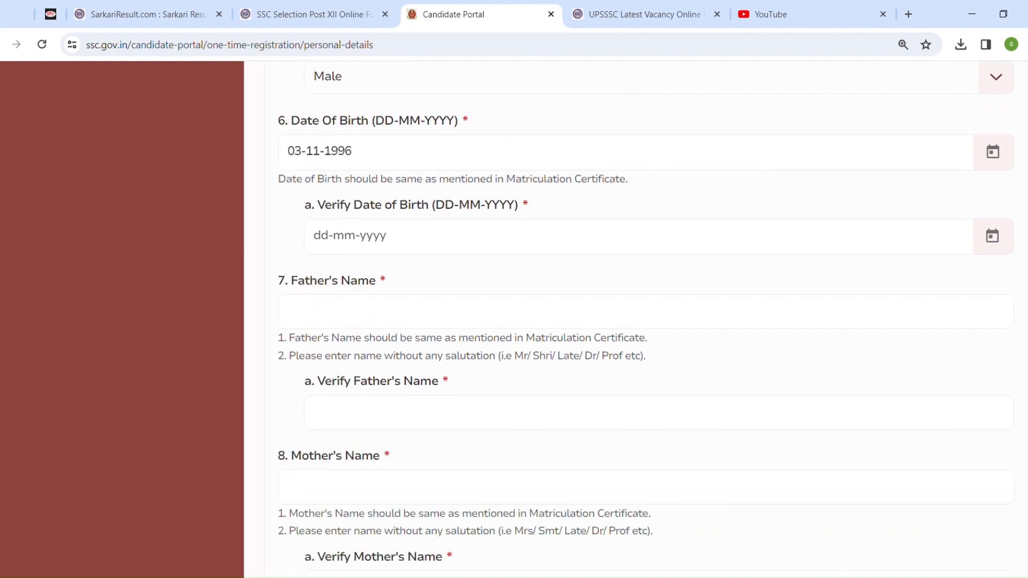
{"action": "left_click", "coordinate": [992, 235]}
{"action": "left_click", "coordinate": [404, 239]}
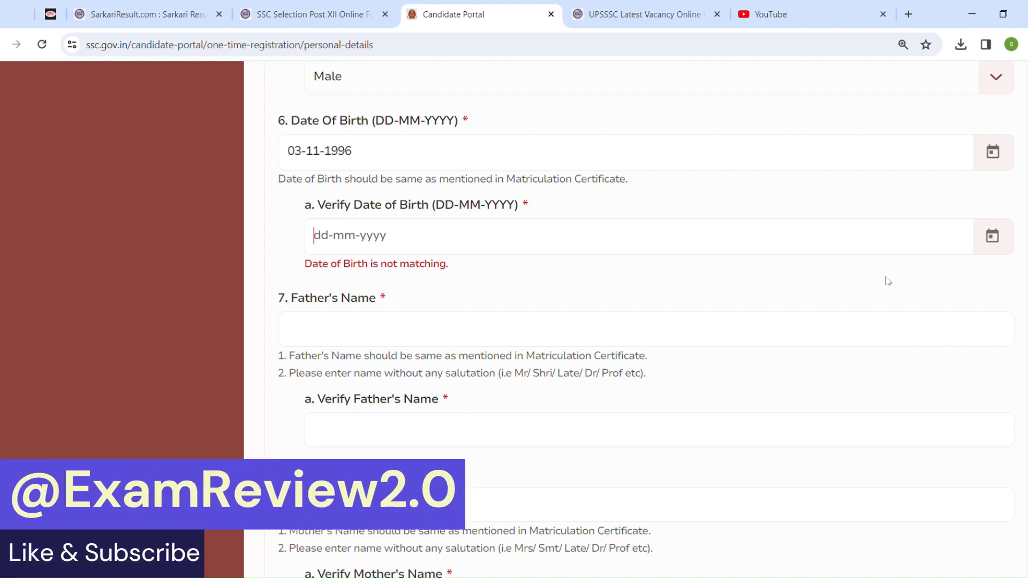
{"action": "left_click", "coordinate": [993, 237]}
{"action": "left_click", "coordinate": [425, 291]}
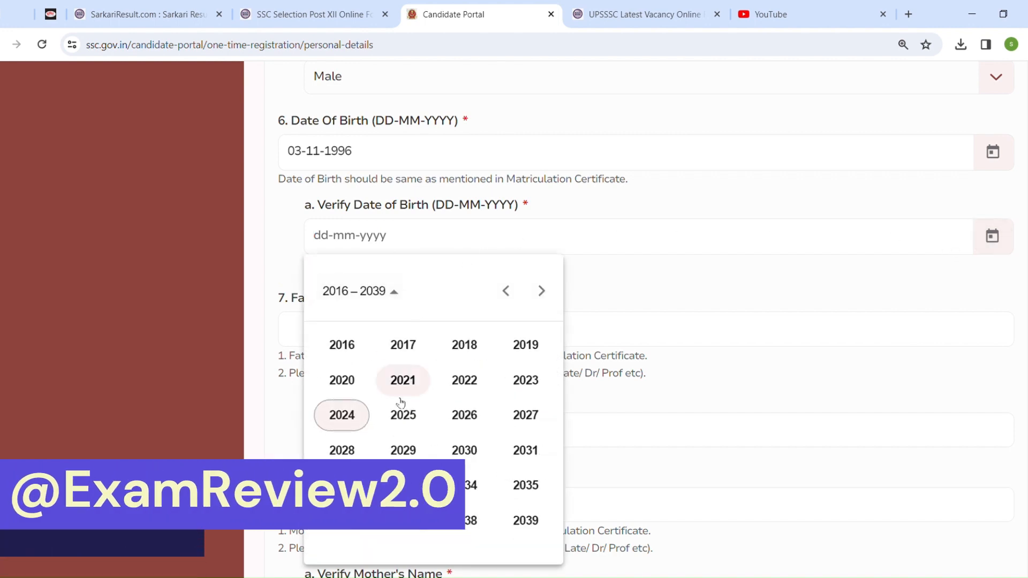
{"action": "left_click", "coordinate": [506, 291]}
{"action": "left_click", "coordinate": [506, 291]}
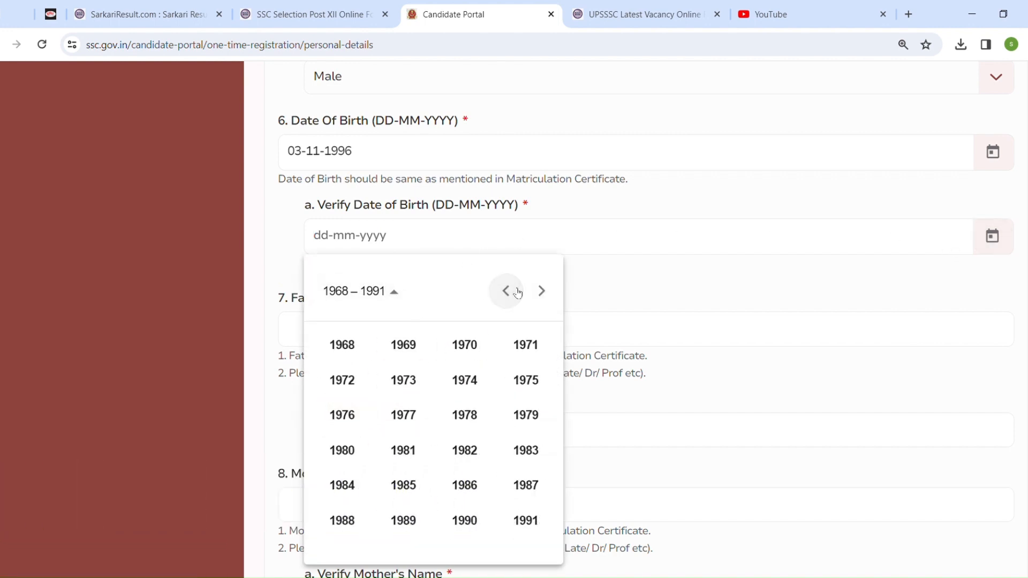
{"action": "left_click", "coordinate": [541, 291]}
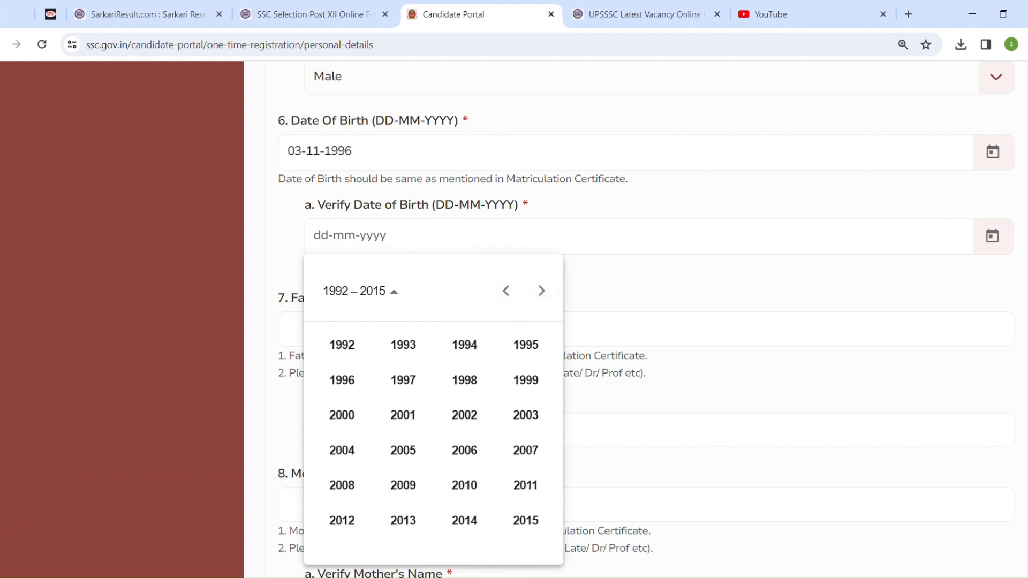
{"action": "left_click", "coordinate": [343, 379]}
{"action": "left_click", "coordinate": [464, 449]}
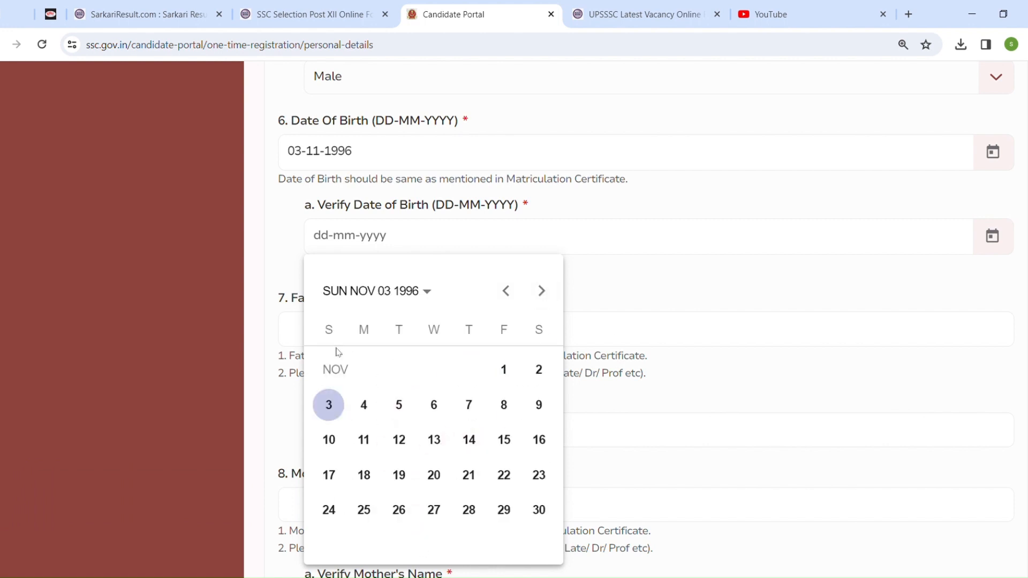
{"action": "left_click", "coordinate": [329, 404]}
Enter QWERT WERTY as the Father's Name
{"action": "left_click", "coordinate": [409, 323]}
{"action": "type", "text": "QWERT"}
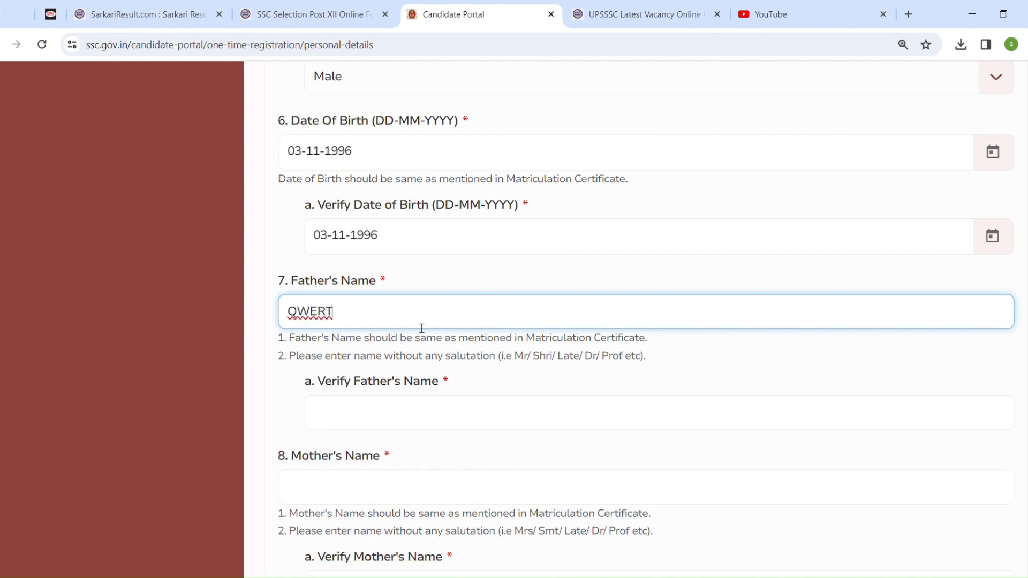
{"action": "type", "text": " WERTY"}
{"action": "left_click_drag", "start_coordinate": [507, 343], "coordinate": [747, 358]}
Enter QWERERT WERT in the Verify Father's Name field
{"action": "scroll", "coordinate": [638, 321], "scroll_direction": "down", "scroll_amount": 4}
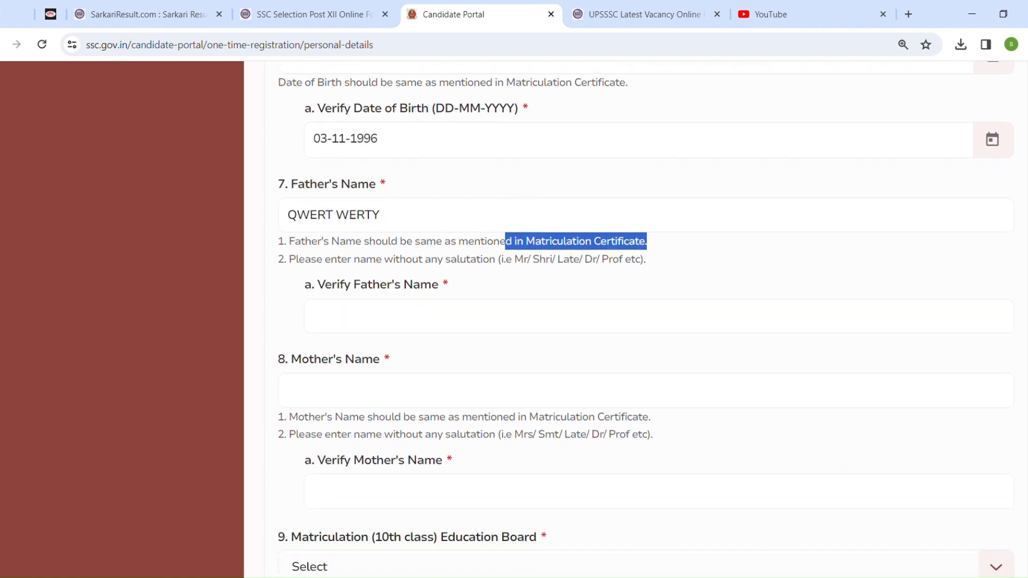
{"action": "left_click", "coordinate": [482, 206]}
{"action": "type", "text": "QWE"}
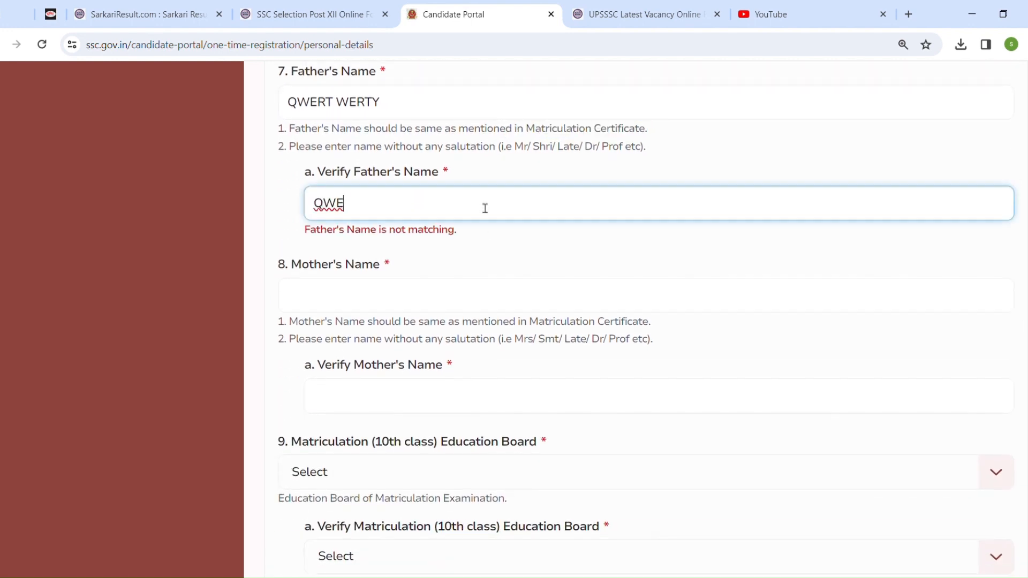
{"action": "type", "text": "RERT WERT"}
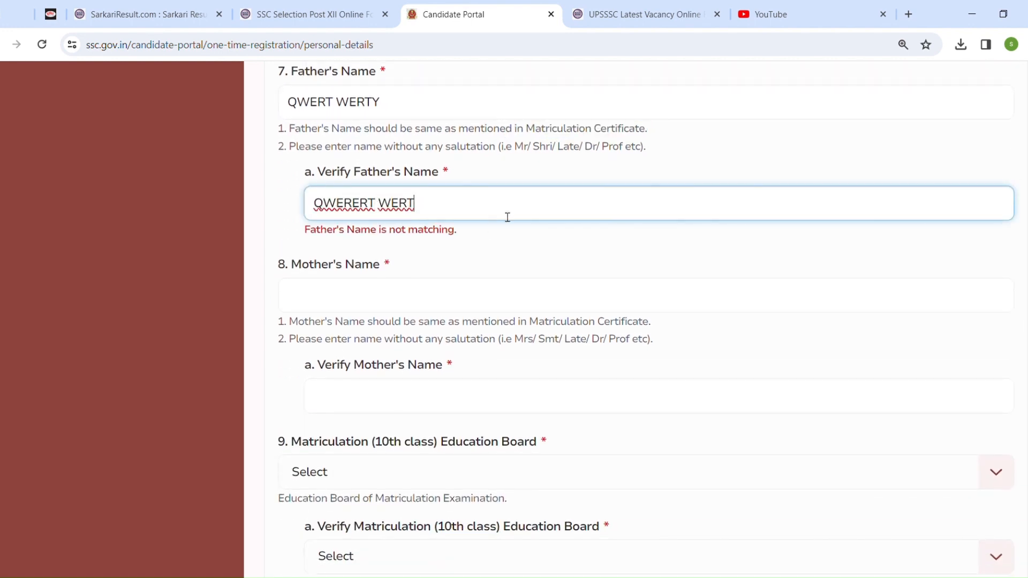
Examine the Mother's Name instructions about the Matriculation Certificate and salutations
{"action": "left_click", "coordinate": [439, 308]}
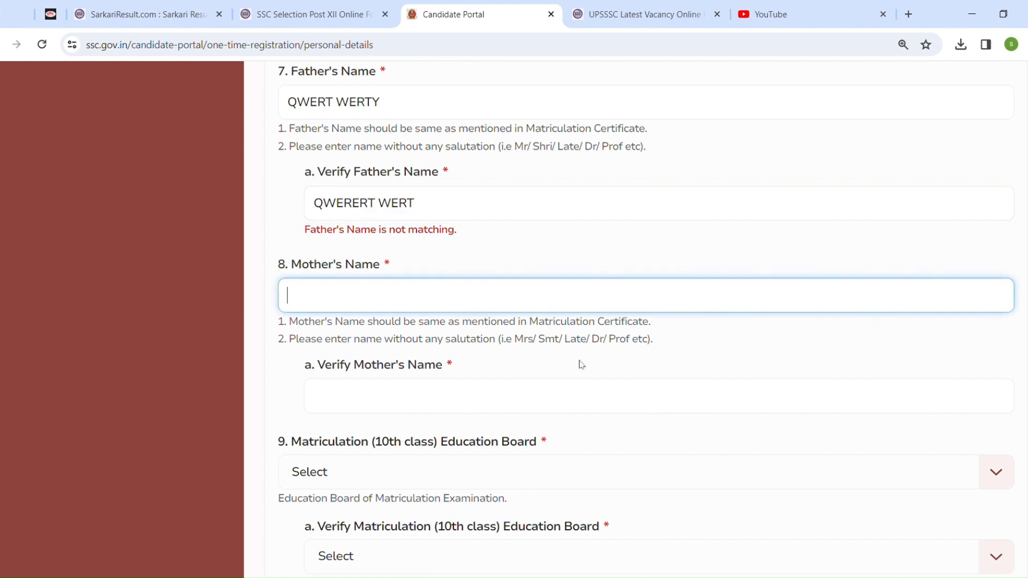
{"action": "left_click_drag", "start_coordinate": [531, 323], "coordinate": [658, 323]}
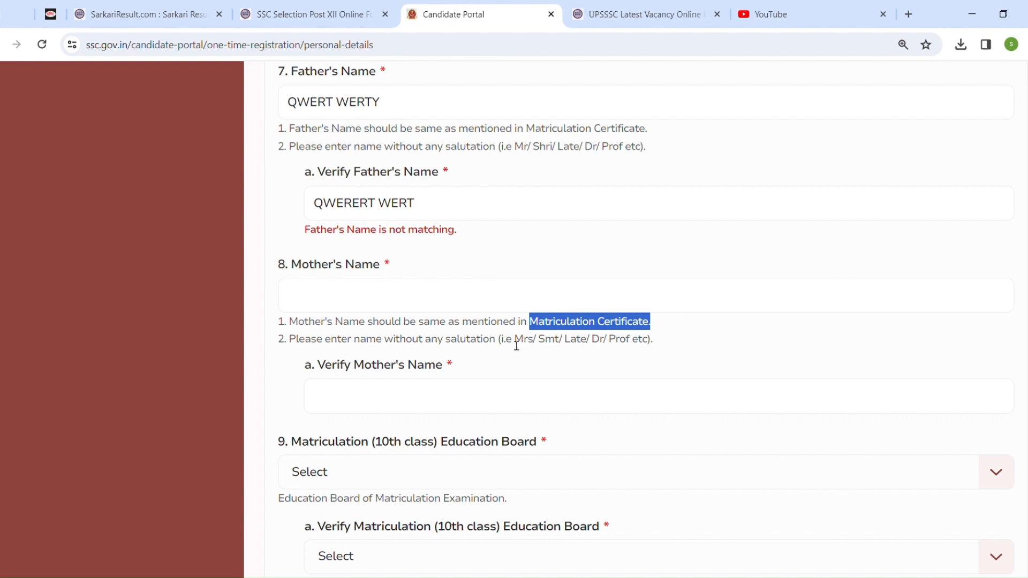
{"action": "left_click_drag", "start_coordinate": [514, 343], "coordinate": [656, 342]}
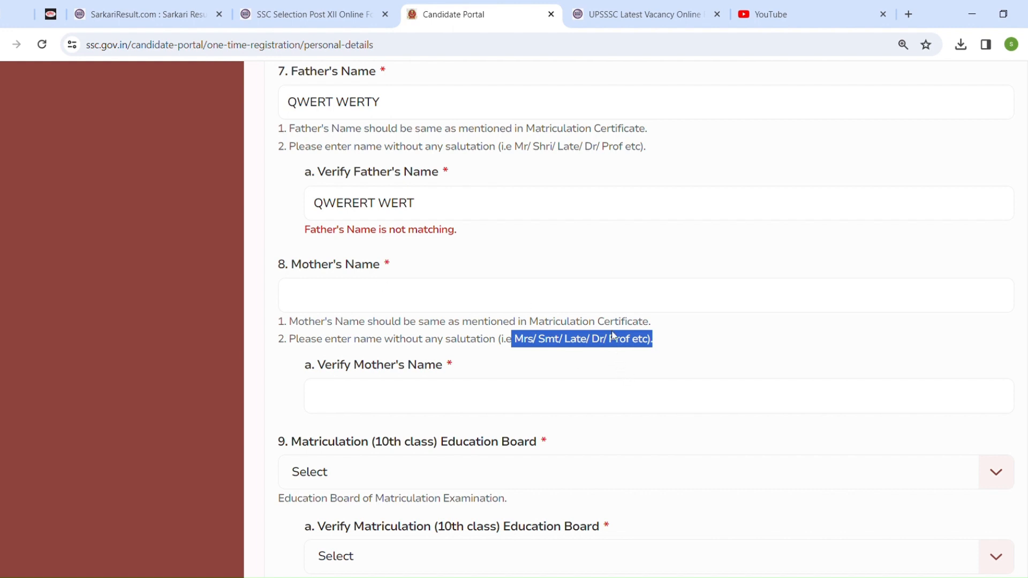
{"action": "scroll", "coordinate": [646, 321], "scroll_direction": "down", "scroll_amount": 3}
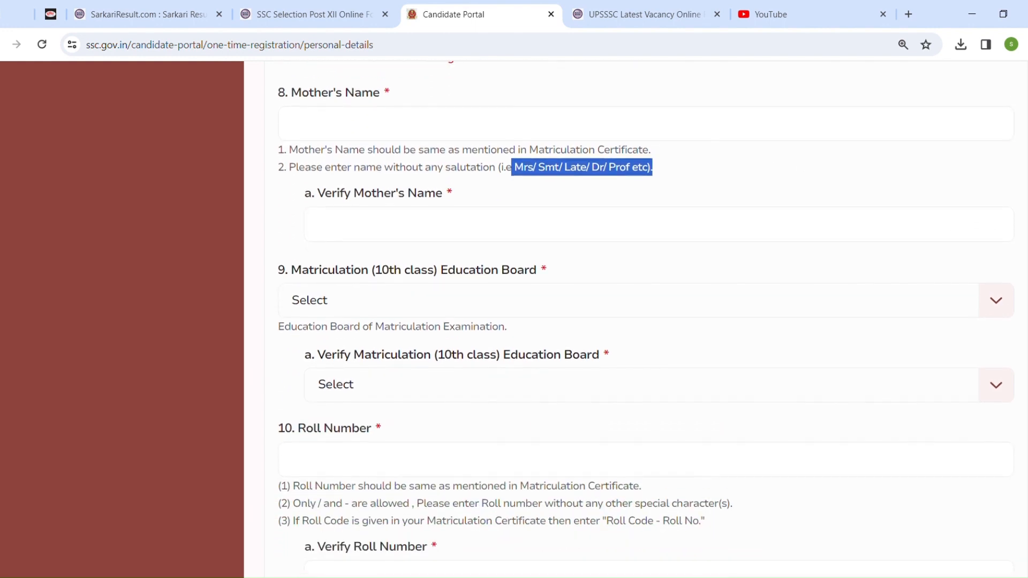
{"action": "left_click", "coordinate": [465, 233]}
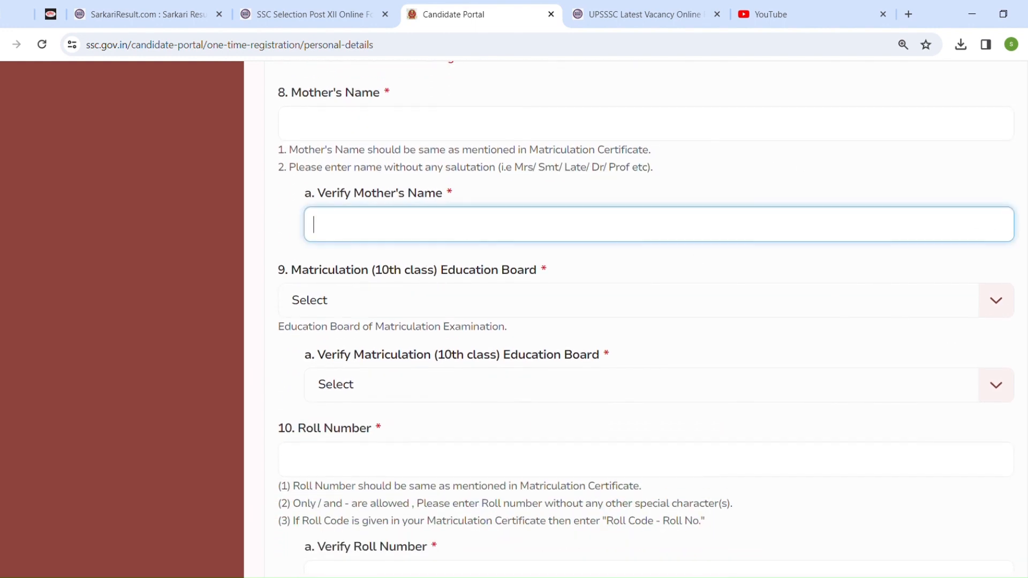
{"action": "scroll", "coordinate": [458, 155], "scroll_direction": "down", "scroll_amount": 3}
Select Central Board of Secondary Education (CBSE) as the Matriculation (10th class) Education Board
{"action": "left_click", "coordinate": [462, 140]}
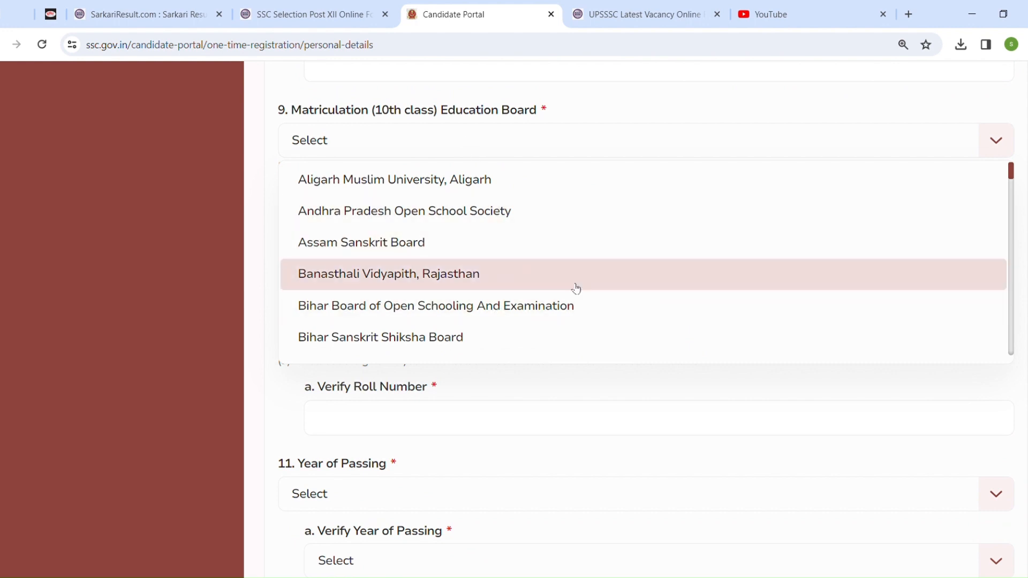
{"action": "scroll", "coordinate": [584, 278], "scroll_direction": "down", "scroll_amount": 5}
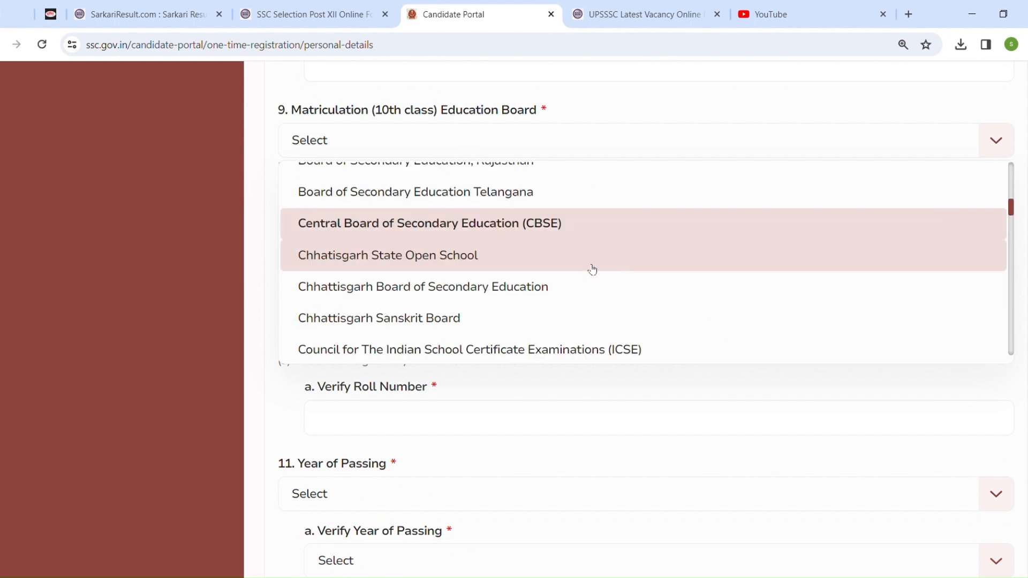
{"action": "left_click", "coordinate": [448, 229]}
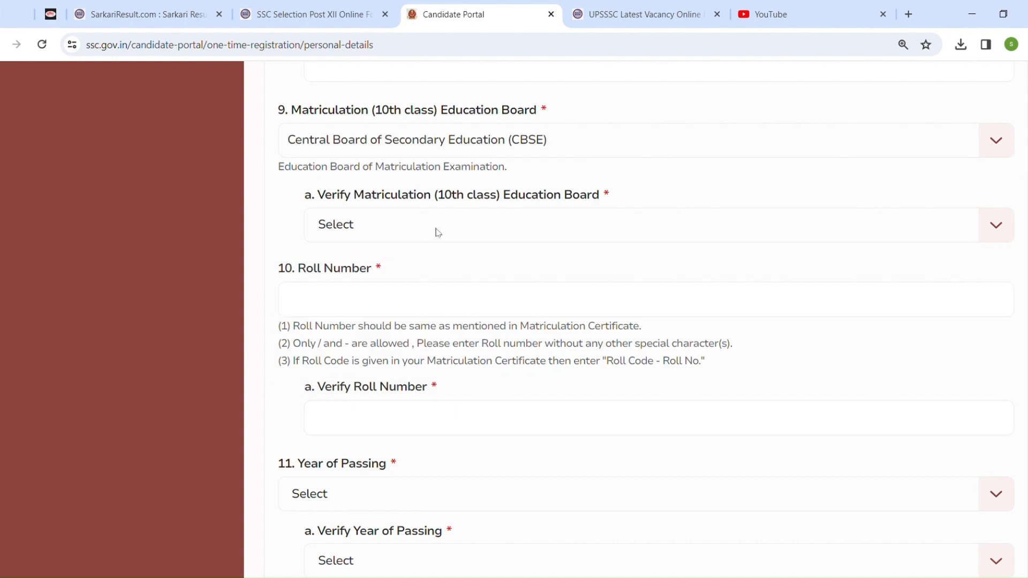
Select Central Board of Secondary Education (CBSE) in the Verify Matriculation Education Board field
{"action": "left_click", "coordinate": [459, 231]}
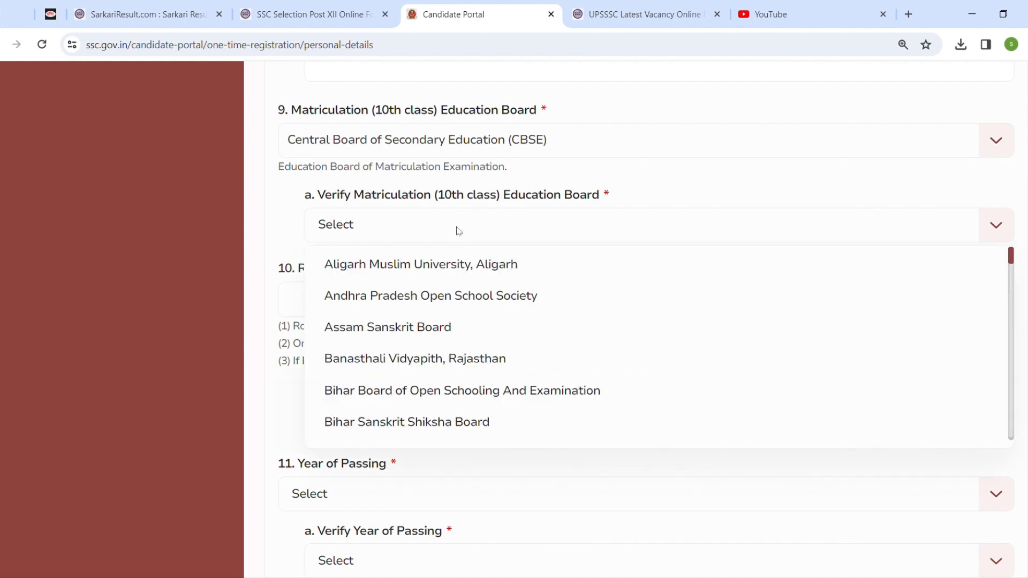
{"action": "key", "text": "c"}
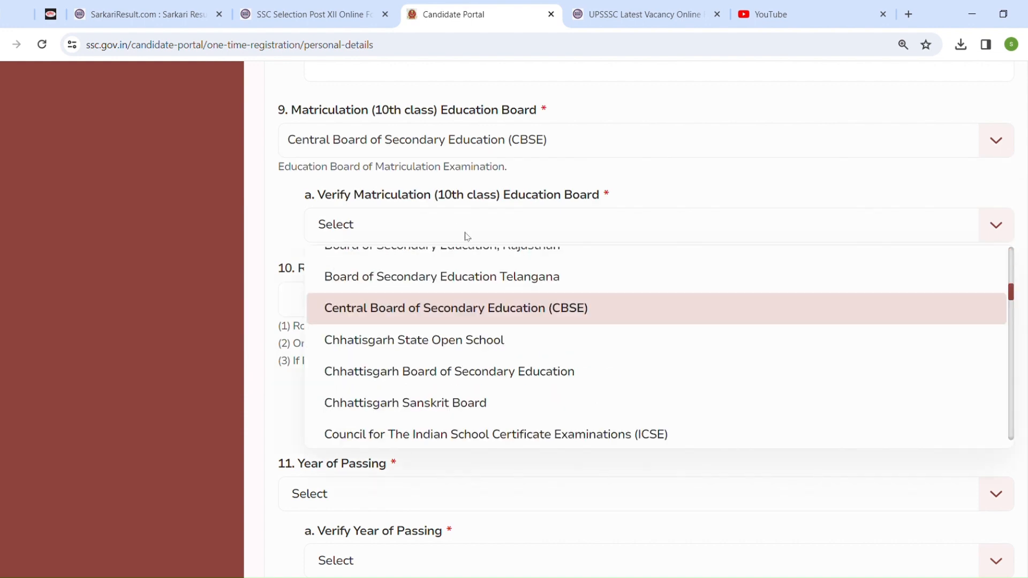
{"action": "left_click", "coordinate": [501, 313]}
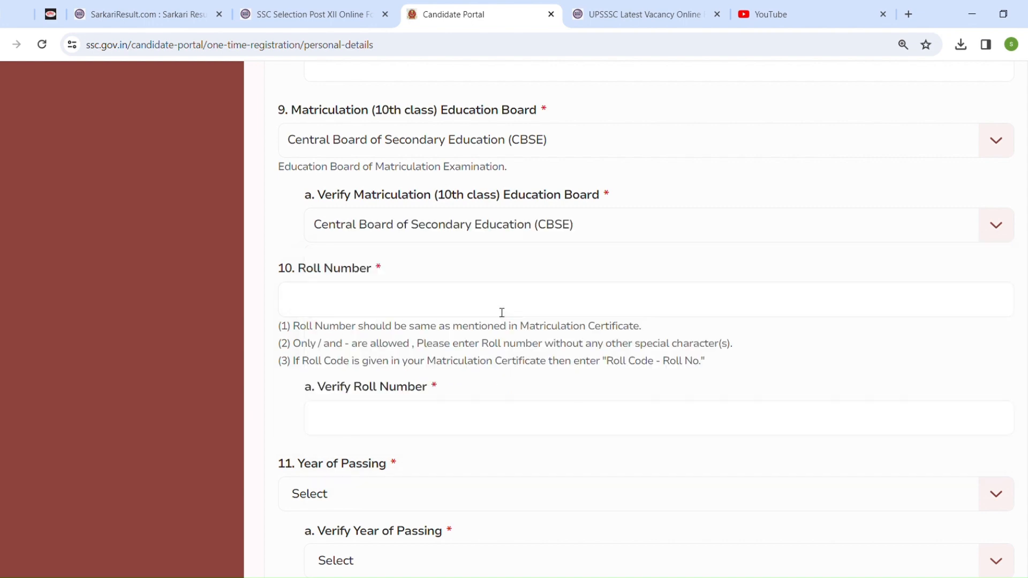
{"action": "left_click", "coordinate": [546, 232]}
{"action": "key", "text": "u"}
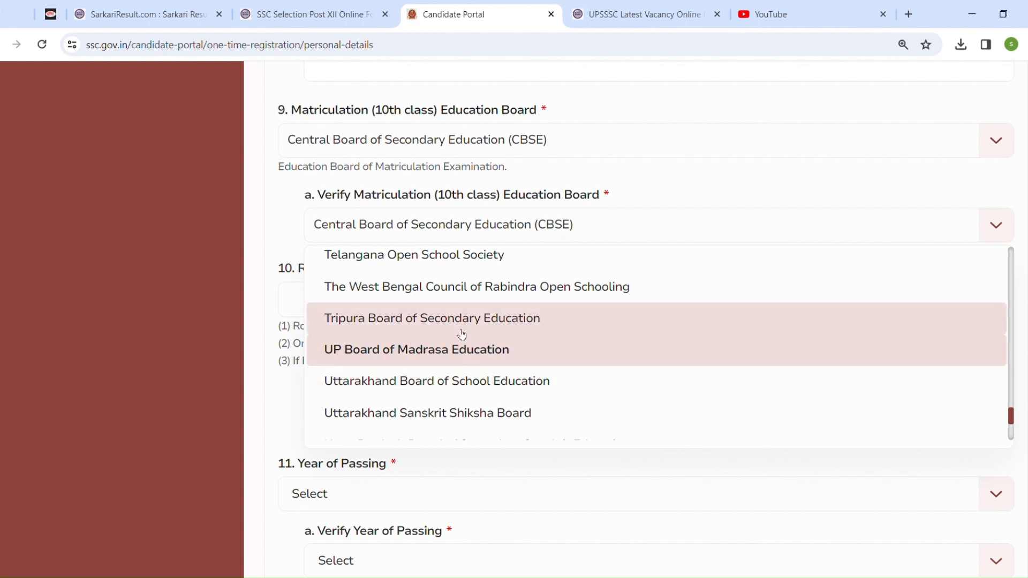
{"action": "scroll", "coordinate": [911, 544], "scroll_direction": "down", "scroll_amount": 1}
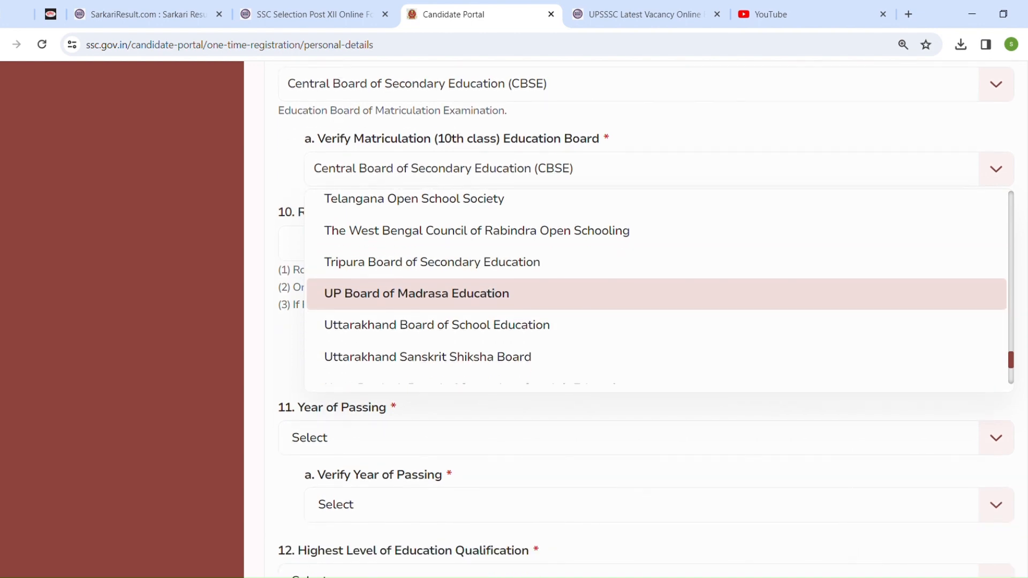
{"action": "left_click", "coordinate": [1012, 371]}
{"action": "mouse_move", "coordinate": [1012, 373]}
{"action": "left_mouse_down"}
{"action": "mouse_move", "coordinate": [1009, 359]}
{"action": "mouse_move", "coordinate": [1011, 372]}
{"action": "left_mouse_up"}
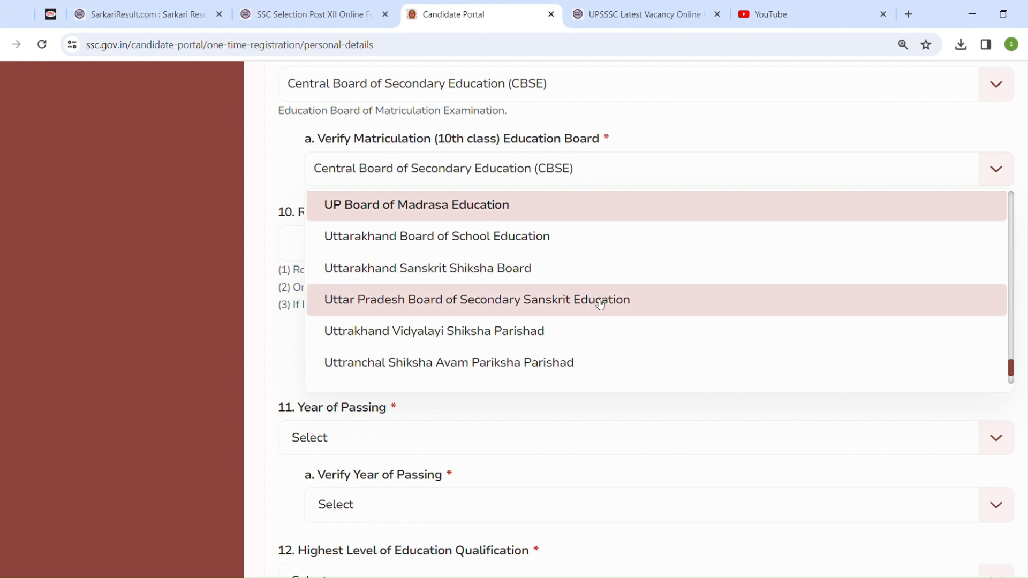
{"action": "left_click", "coordinate": [656, 201]}
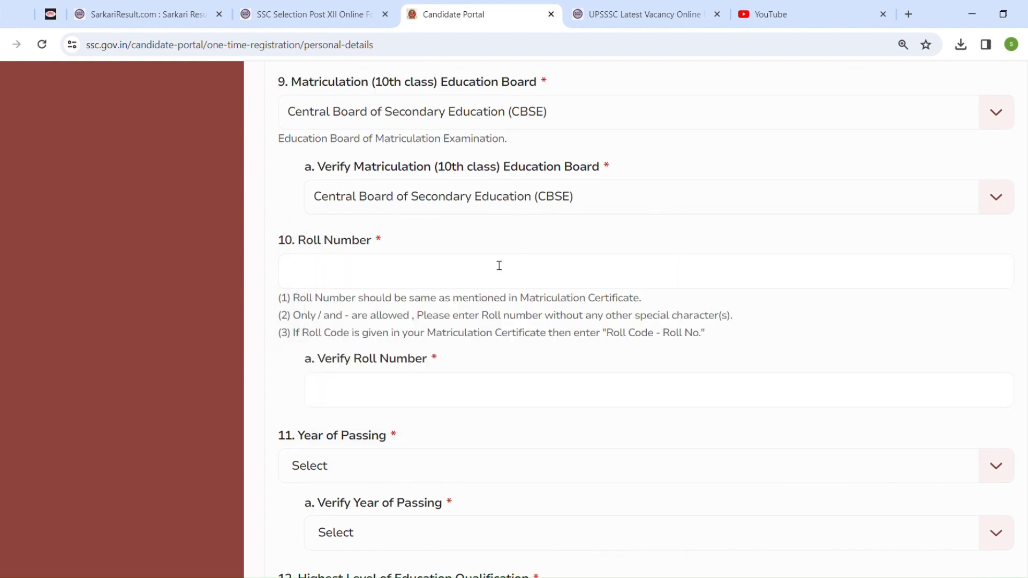
Examine the Roll Number instructions about matching the Matriculation Certificate and allowed characters
{"action": "left_click", "coordinate": [473, 285]}
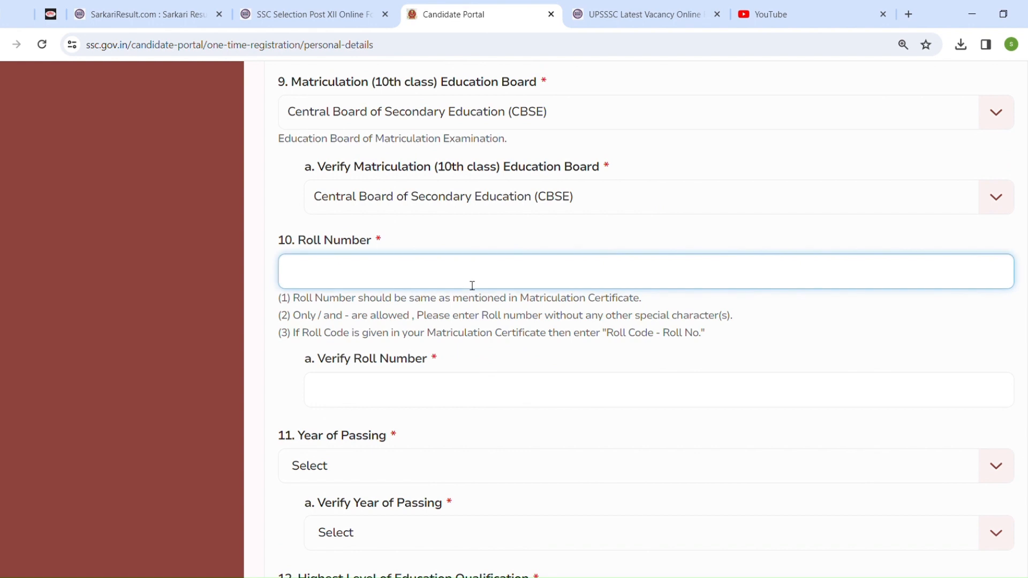
{"action": "left_click_drag", "start_coordinate": [509, 298], "coordinate": [643, 299]}
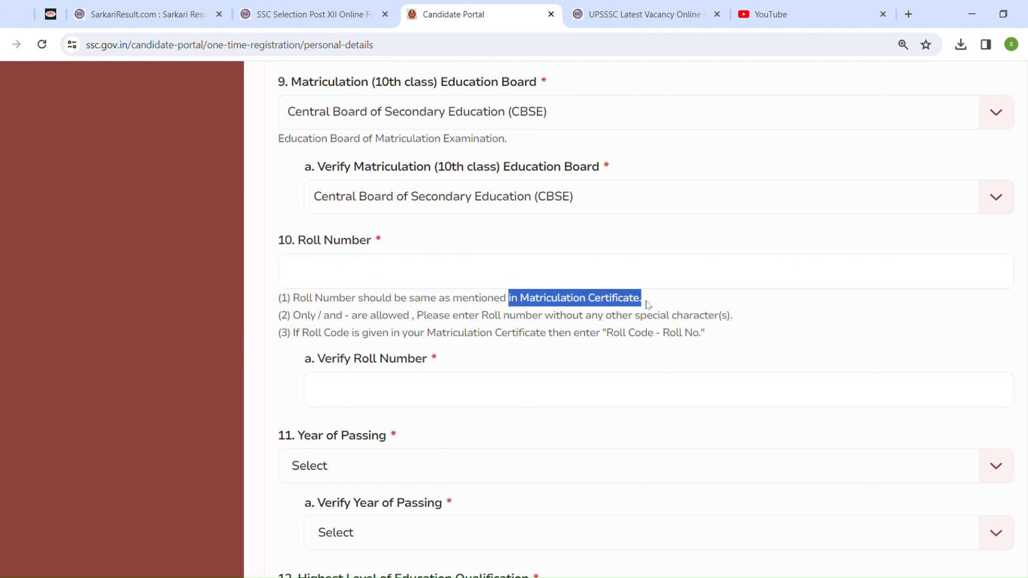
{"action": "left_click", "coordinate": [654, 302]}
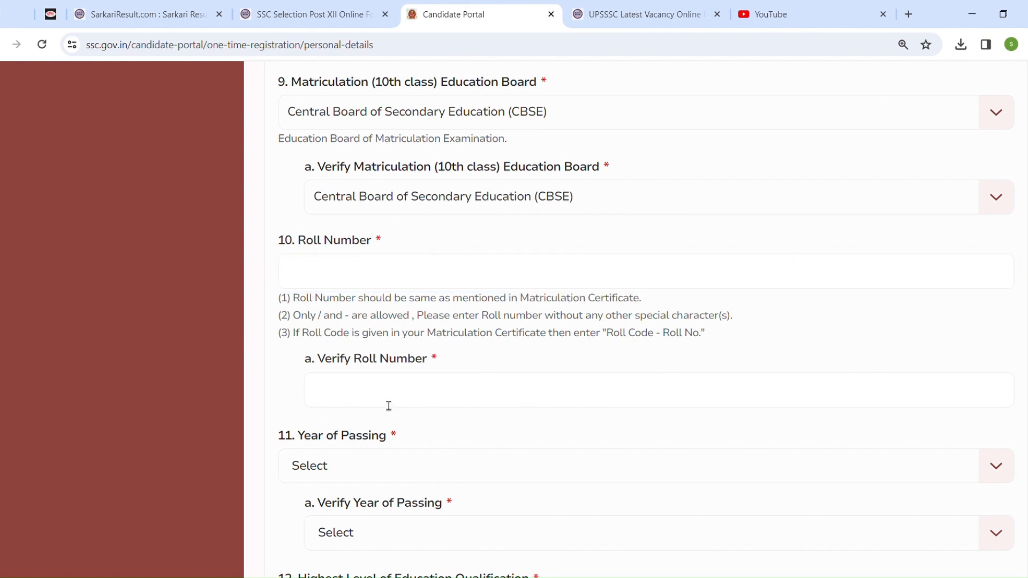
{"action": "left_click", "coordinate": [391, 402]}
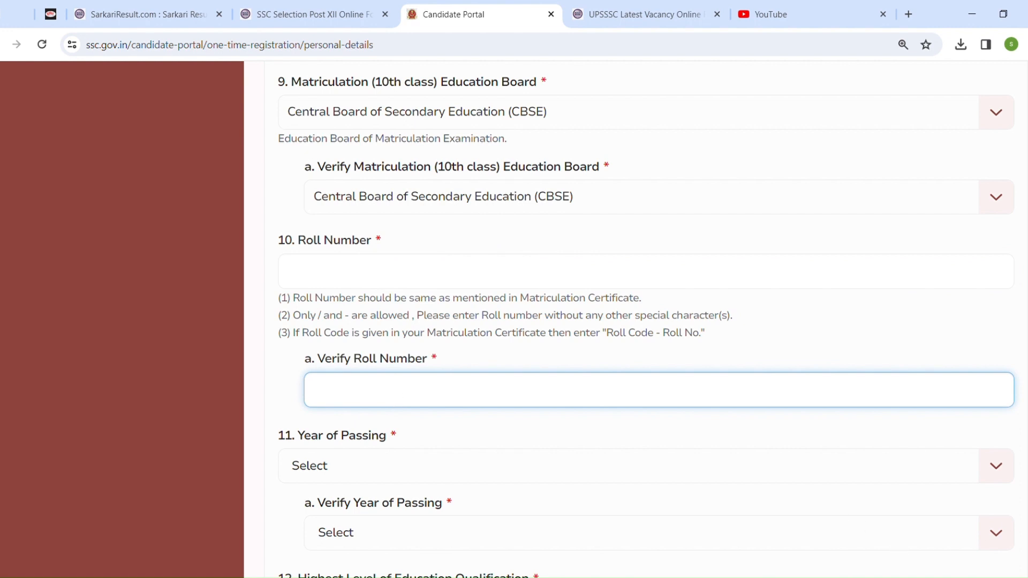
{"action": "scroll", "coordinate": [684, 296], "scroll_direction": "down", "scroll_amount": 4}
Select 2011 as the Year of Passing
{"action": "left_click", "coordinate": [453, 209]}
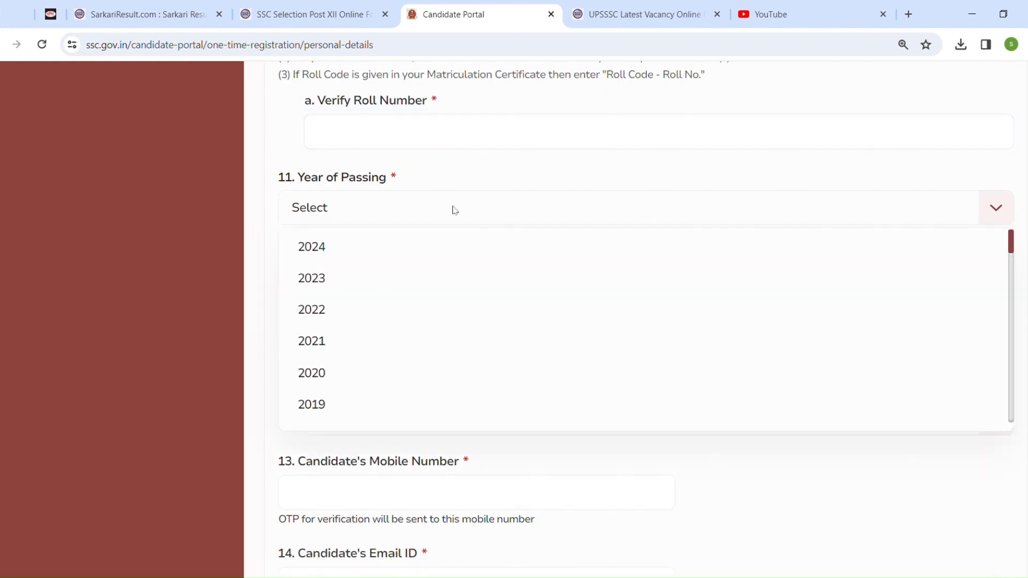
{"action": "left_click_drag", "start_coordinate": [1012, 247], "coordinate": [1023, 289]}
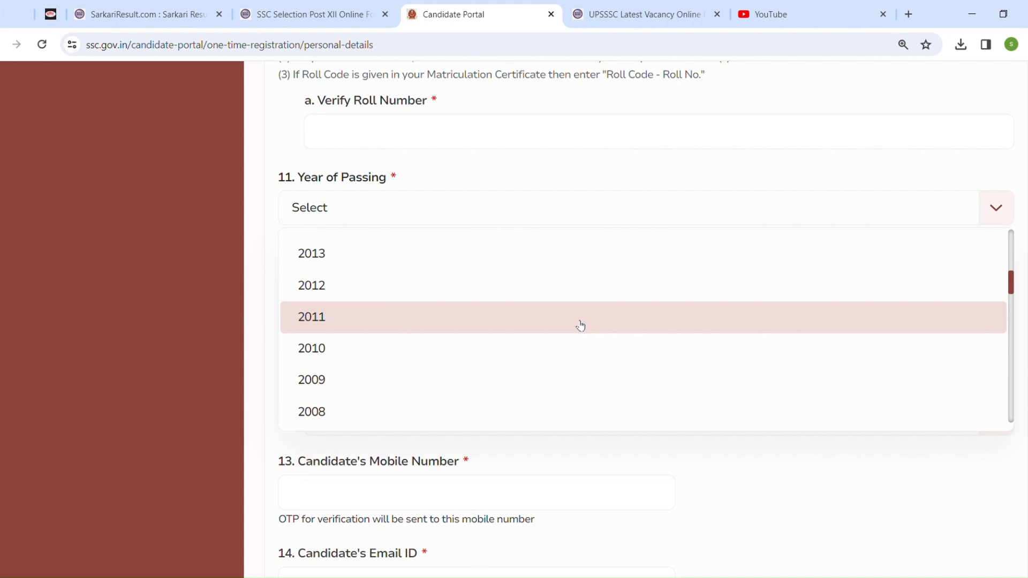
{"action": "left_click", "coordinate": [580, 325]}
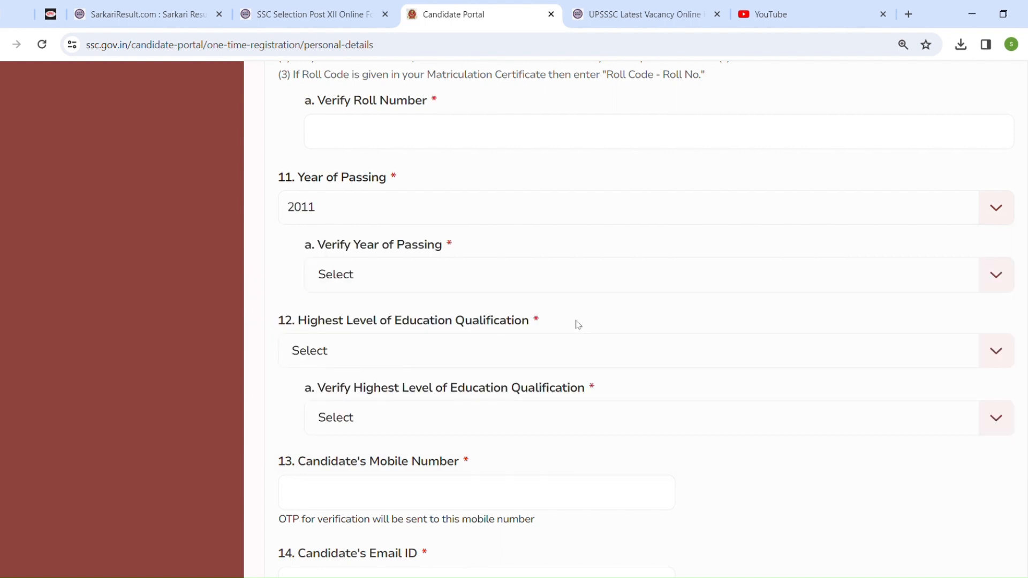
Select 2011 in the Verify Year of Passing field
{"action": "left_click", "coordinate": [429, 277]}
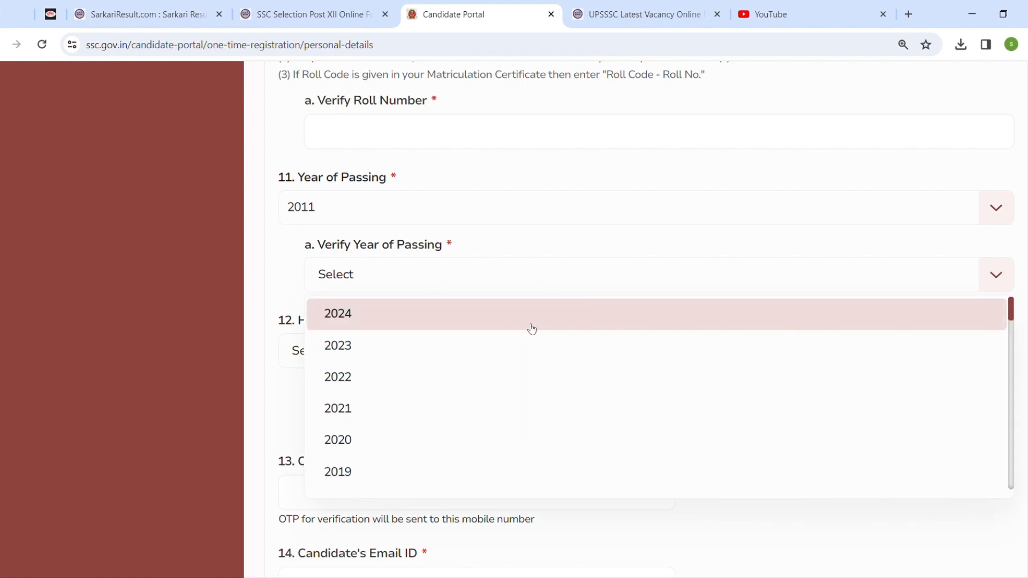
{"action": "scroll", "coordinate": [911, 364], "scroll_direction": "down", "scroll_amount": 3}
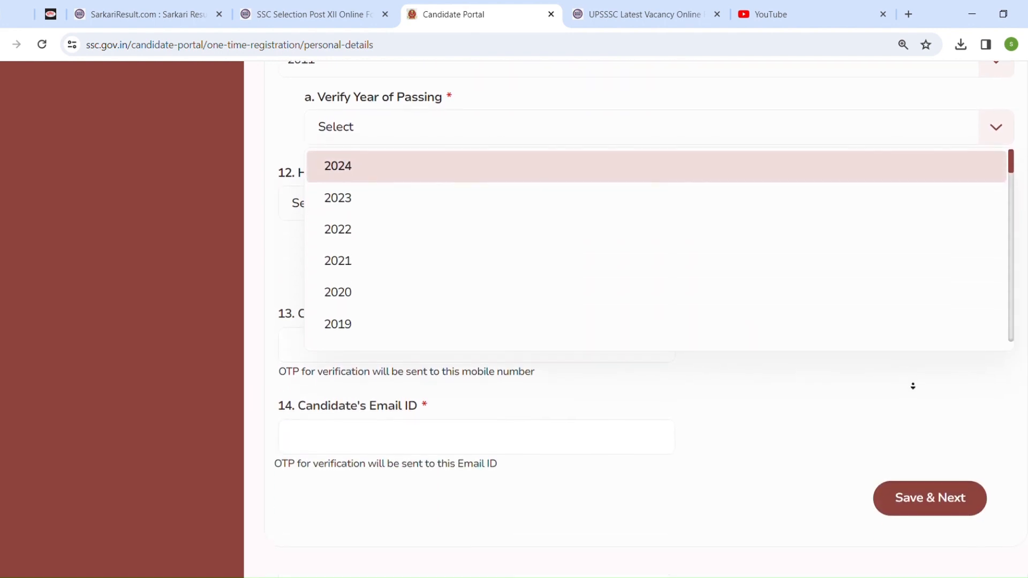
{"action": "scroll", "coordinate": [1011, 272], "scroll_direction": "down", "scroll_amount": 6}
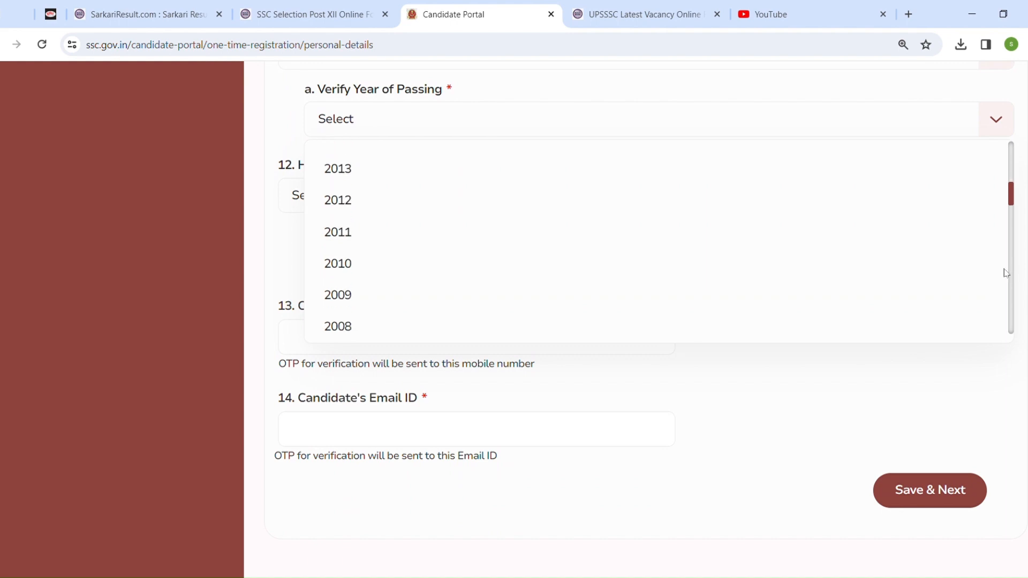
{"action": "left_click", "coordinate": [546, 228]}
Select Graduation as the Highest Level of Education Qualification and in its verify field
{"action": "left_click", "coordinate": [416, 200]}
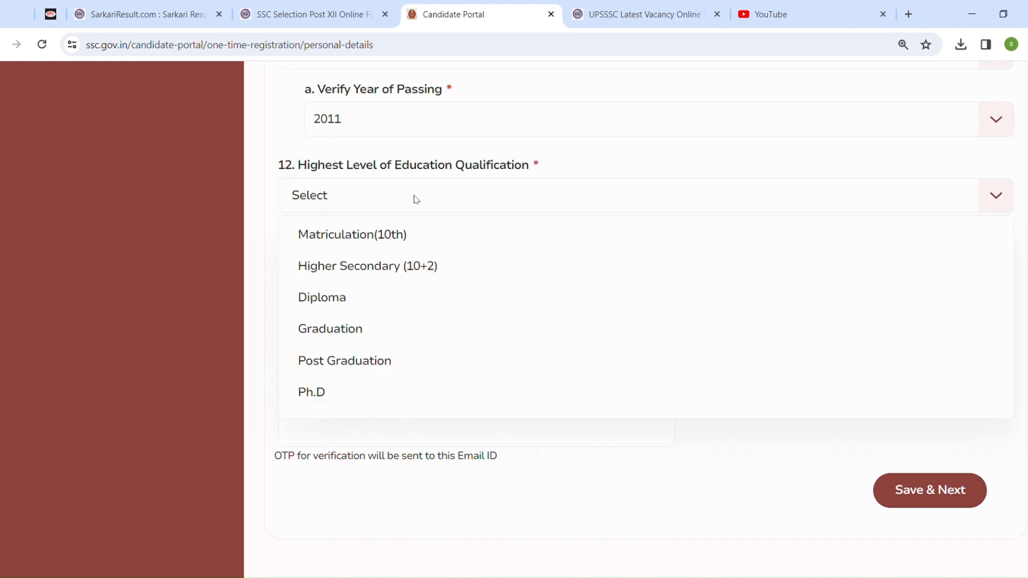
{"action": "left_click", "coordinate": [430, 246]}
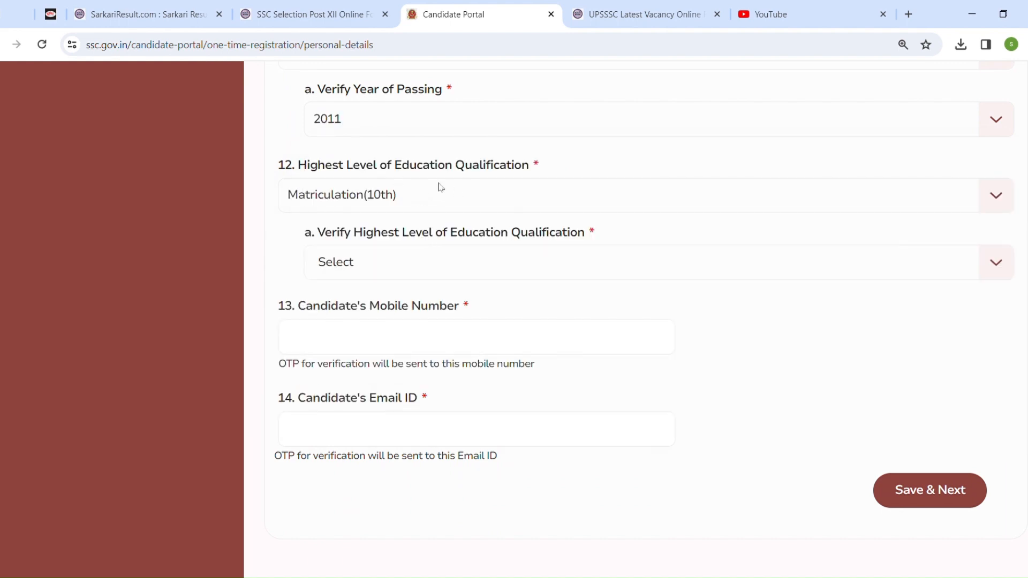
{"action": "left_click", "coordinate": [451, 198]}
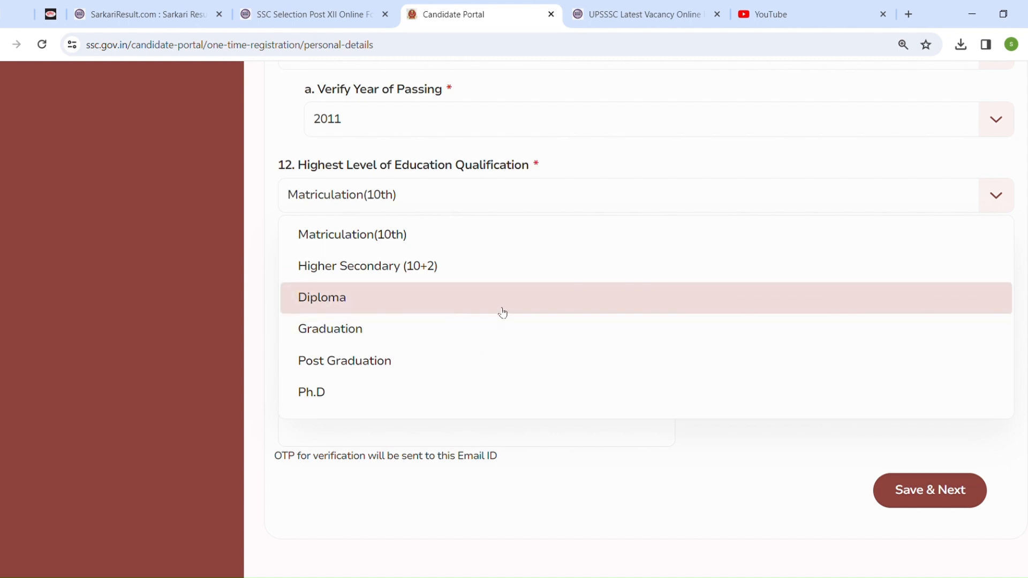
{"action": "left_click", "coordinate": [506, 331]}
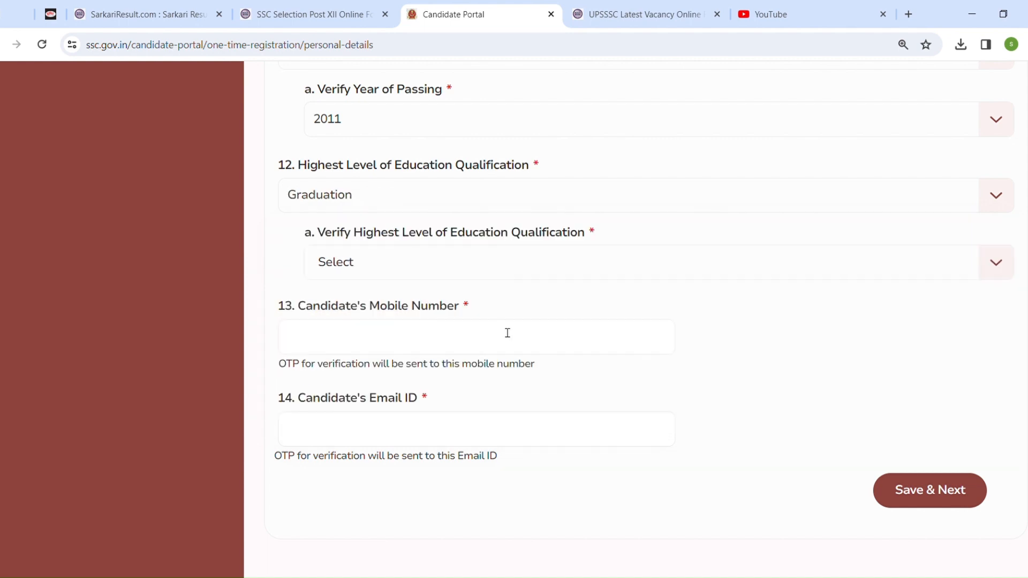
{"action": "left_click", "coordinate": [479, 260]}
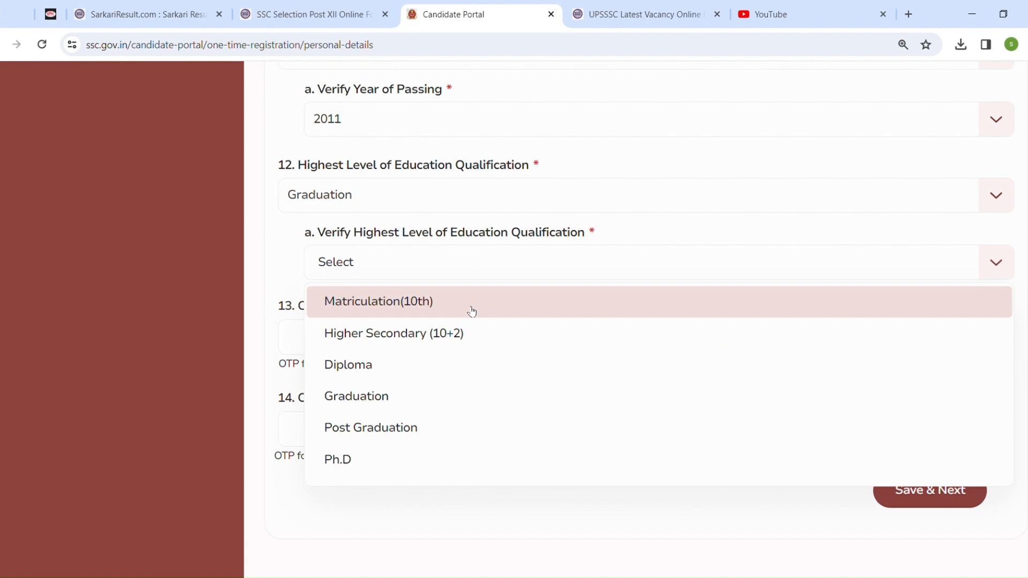
{"action": "left_click", "coordinate": [461, 395]}
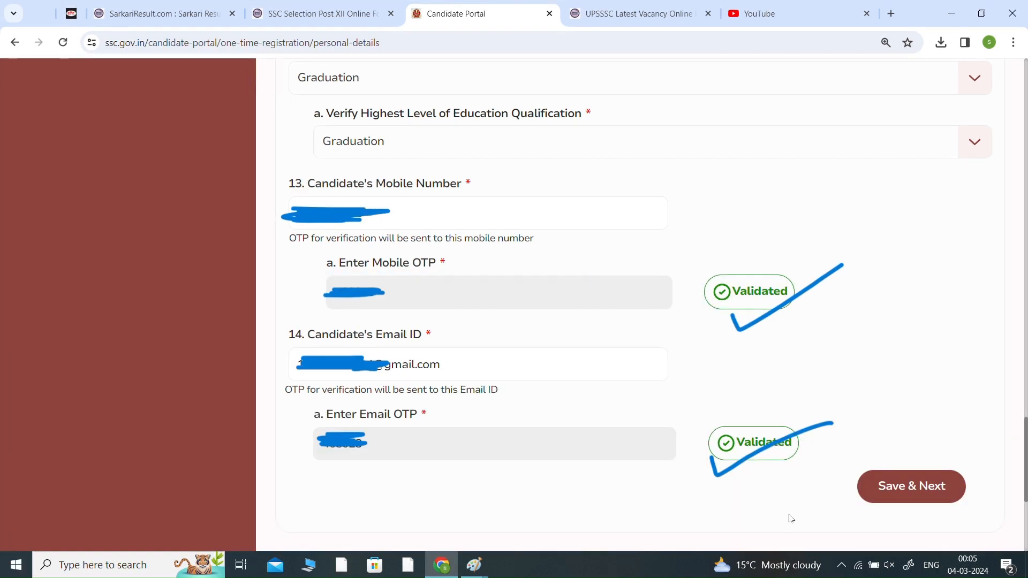
Save the personal details and continue to the password creation stage
{"action": "left_click", "coordinate": [912, 487]}
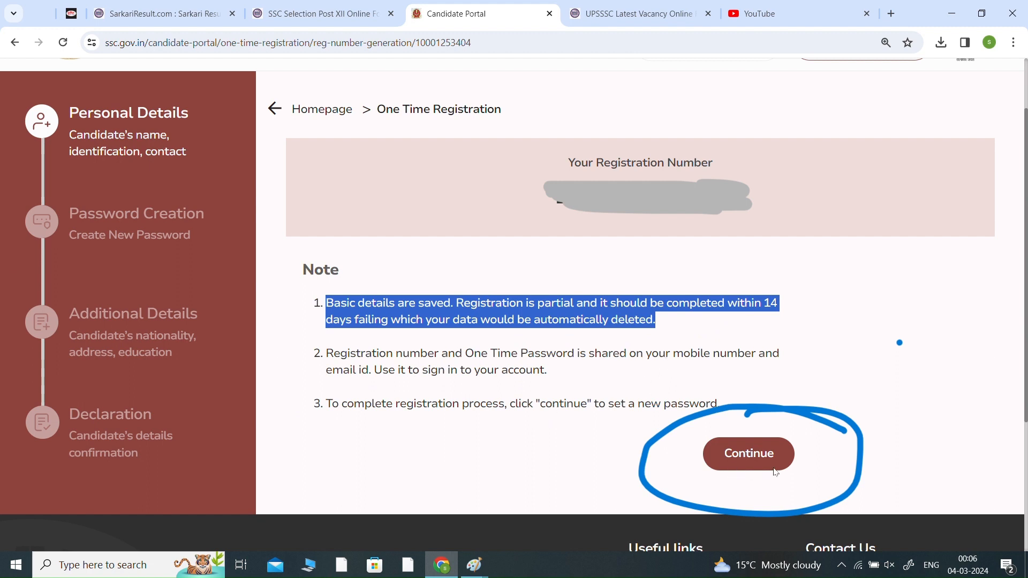
{"action": "left_click", "coordinate": [762, 457]}
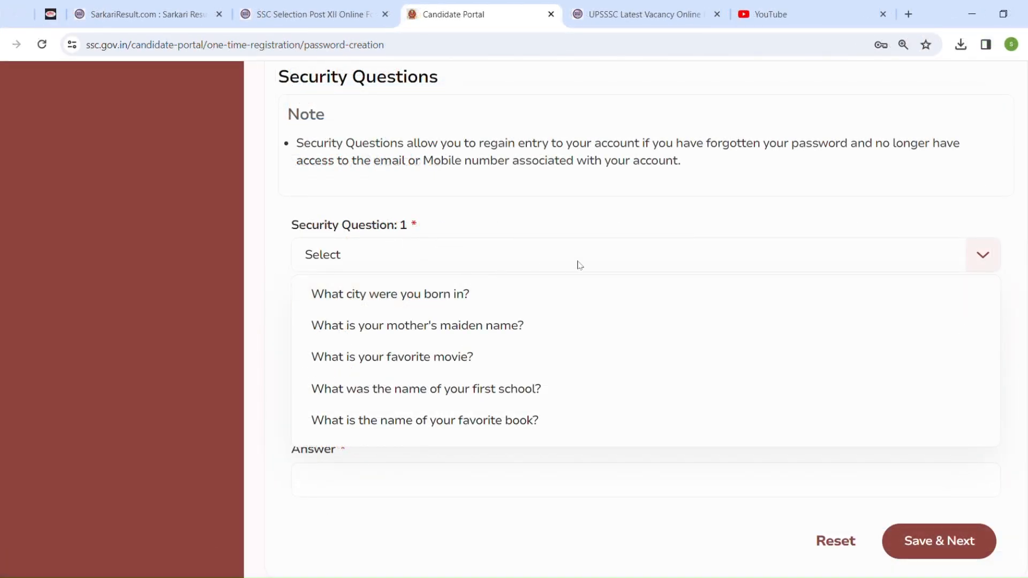
Choose 'What was the name of your first school?' as Security Question 1
{"action": "left_click", "coordinate": [988, 259]}
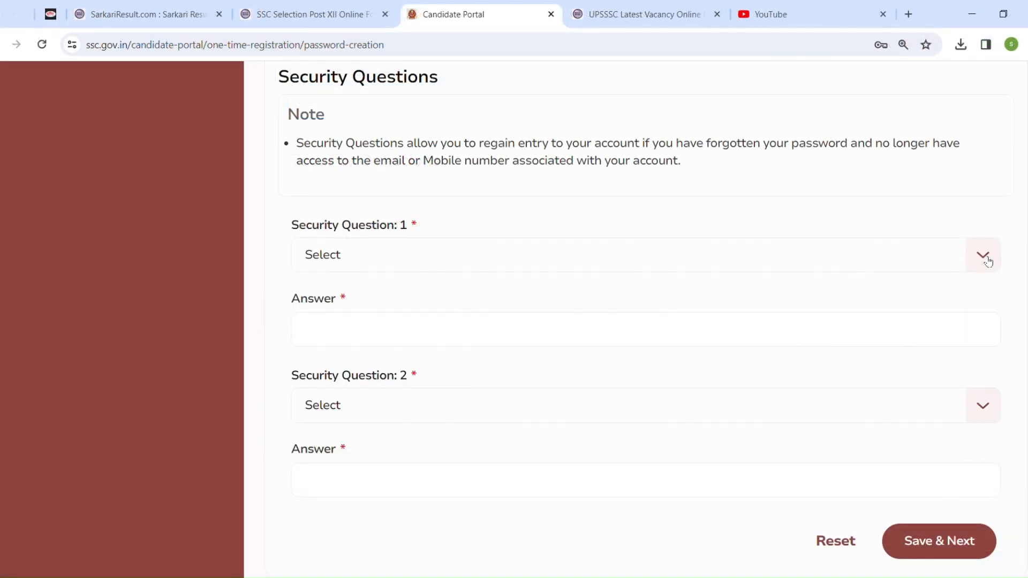
{"action": "left_click", "coordinate": [419, 340]}
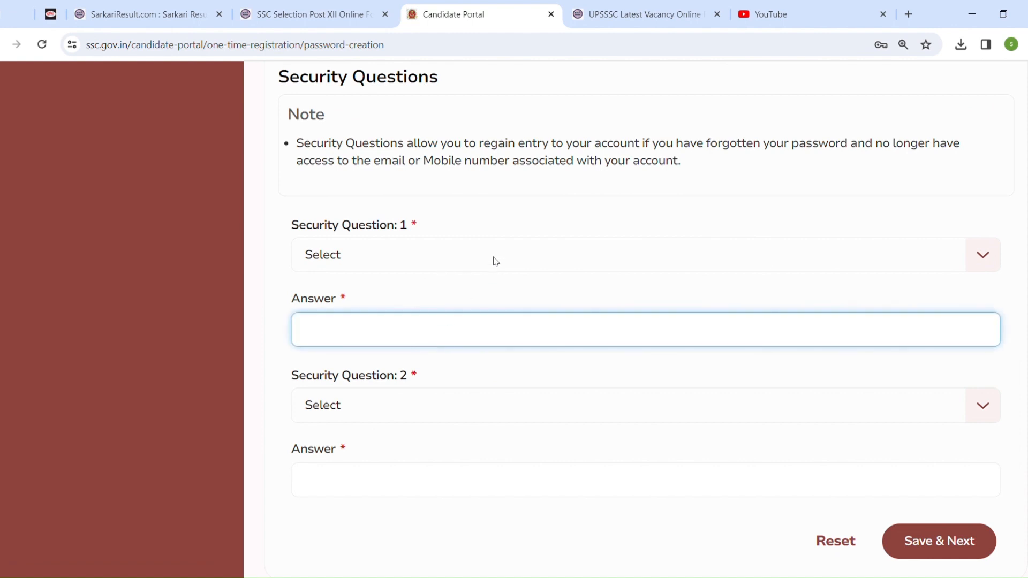
{"action": "left_click", "coordinate": [983, 255]}
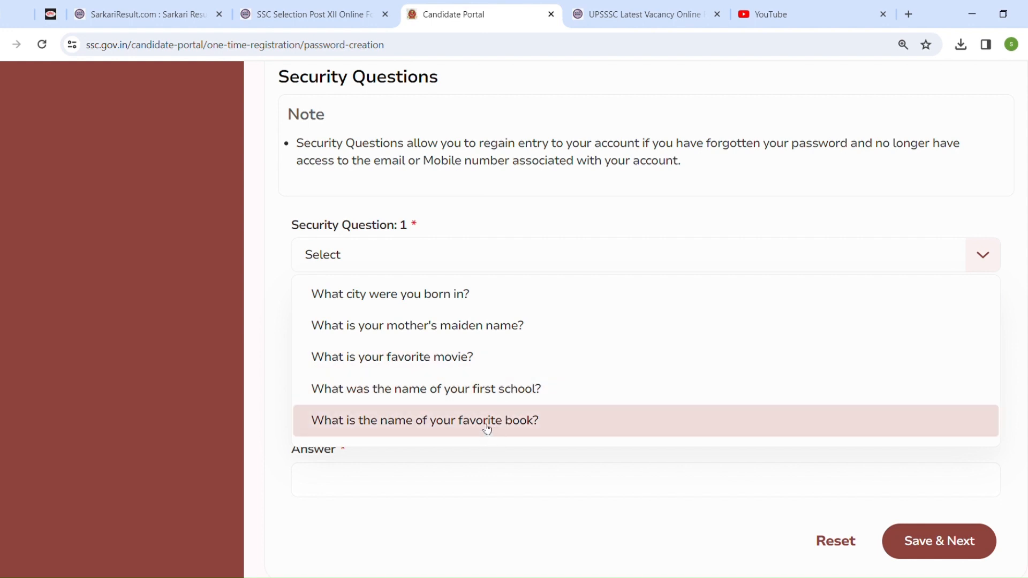
{"action": "left_click", "coordinate": [547, 393]}
Enter the answer to Security Question 1
{"action": "left_click", "coordinate": [487, 338]}
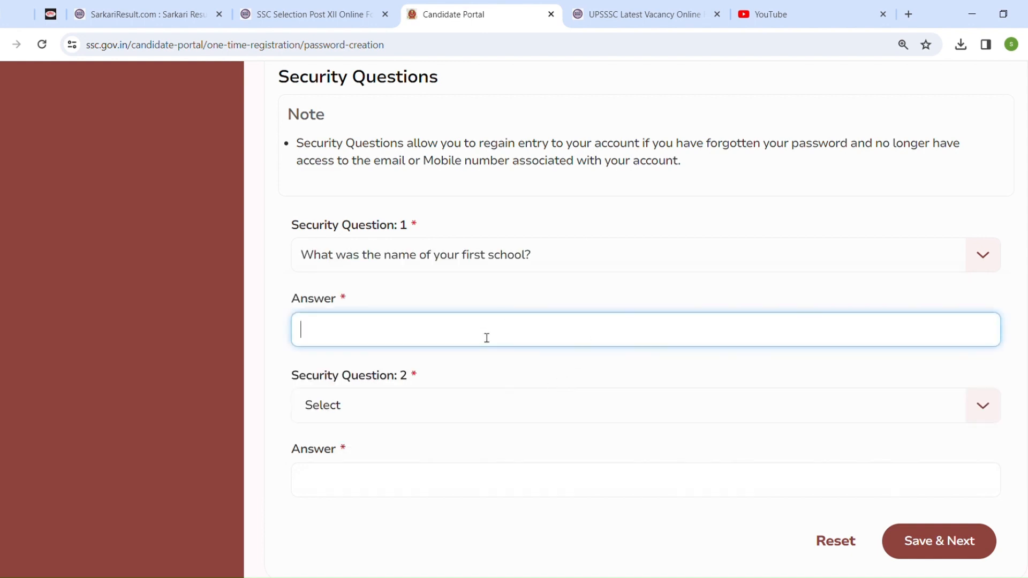
{"action": "type", "text": "qwertyuio"}
{"action": "left_click", "coordinate": [413, 407]}
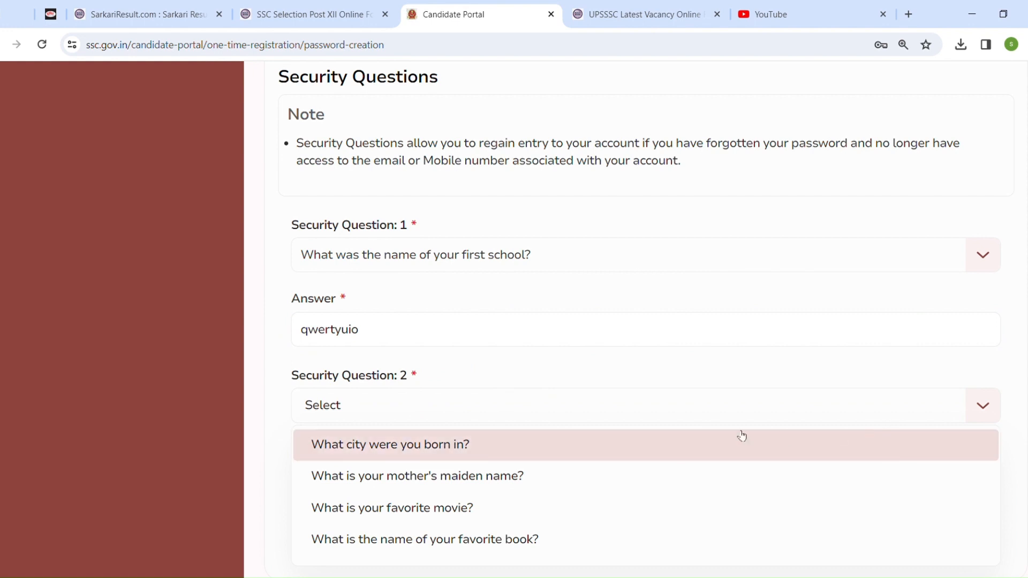
{"action": "left_click", "coordinate": [506, 333]}
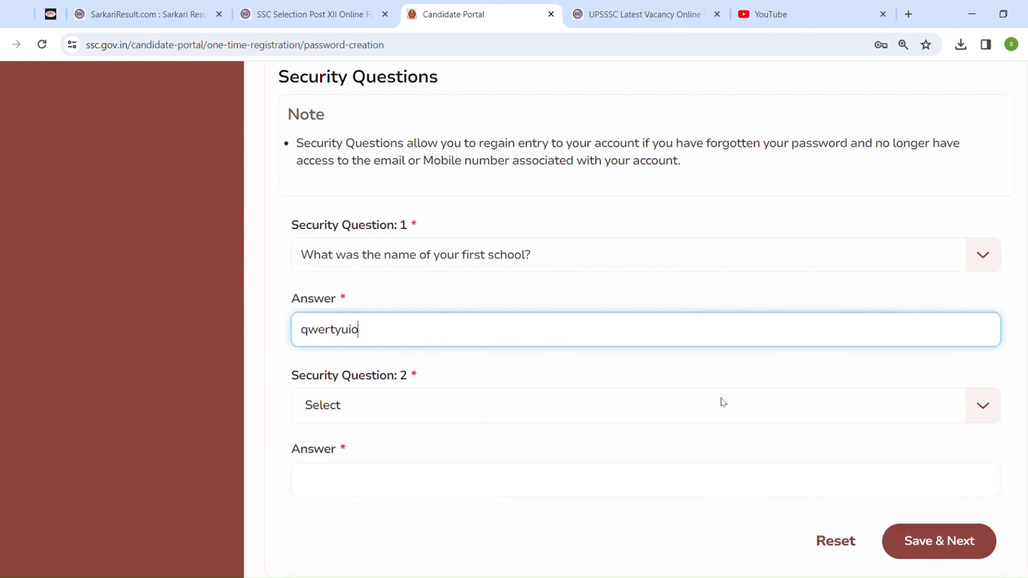
{"action": "key", "text": "BackSpace"}
{"action": "key", "text": "BackSpace"}
{"action": "key", "text": "BackSpace"}
{"action": "key", "text": "BackSpace"}
{"action": "key", "text": "BackSpace"}
{"action": "key", "text": "BackSpace"}
{"action": "key", "text": "BackSpace"}
{"action": "key", "text": "BackSpace"}
{"action": "key", "text": "BackSpace"}
{"action": "type", "text": "spd p"}
{"action": "key", "text": "BackSpace"}
{"action": "key", "text": "BackSpace"}
{"action": "type", "text": "pub"}
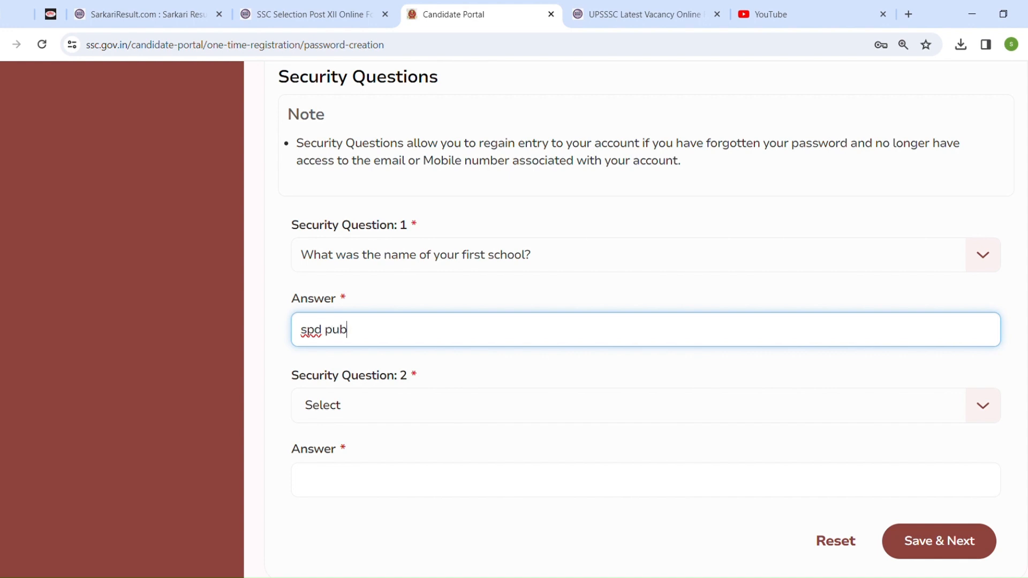
{"action": "type", "text": "lic schoool"}
{"action": "key", "text": "BackSpace"}
{"action": "key", "text": "BackSpace"}
{"action": "key", "text": "BackSpace"}
{"action": "type", "text": "ol"}
Choose 'What city were you born in?' as Security Question 2, enter its answer, and save
{"action": "left_click", "coordinate": [438, 417]}
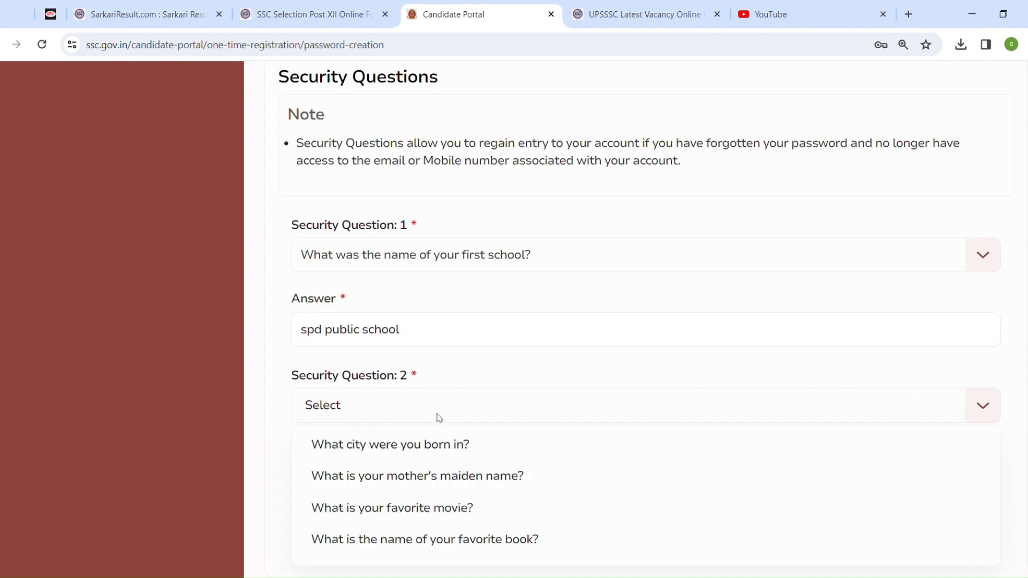
{"action": "left_click", "coordinate": [438, 445]}
{"action": "left_click", "coordinate": [441, 479]}
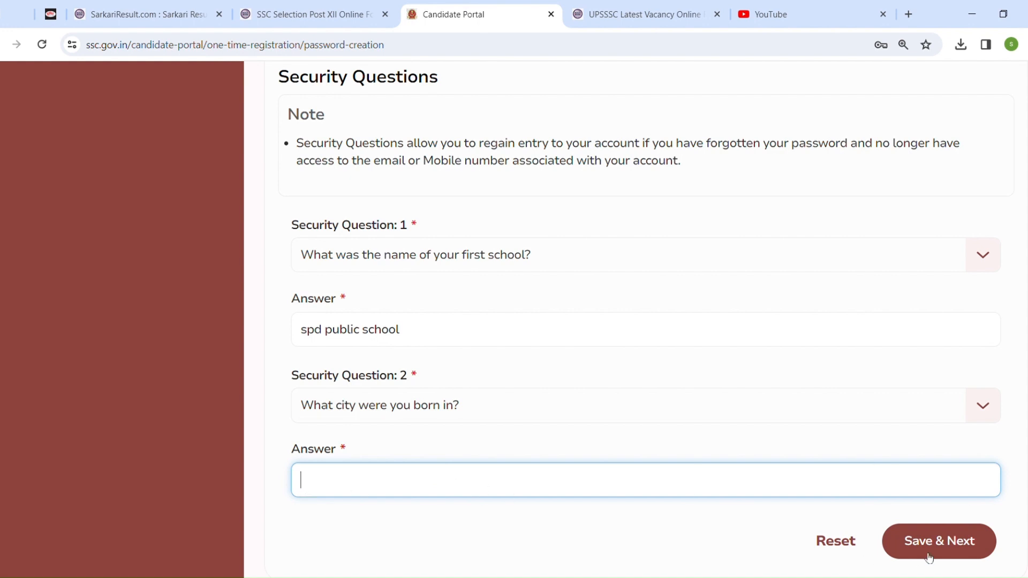
{"action": "type", "text": "werty"}
{"action": "left_click", "coordinate": [944, 544]}
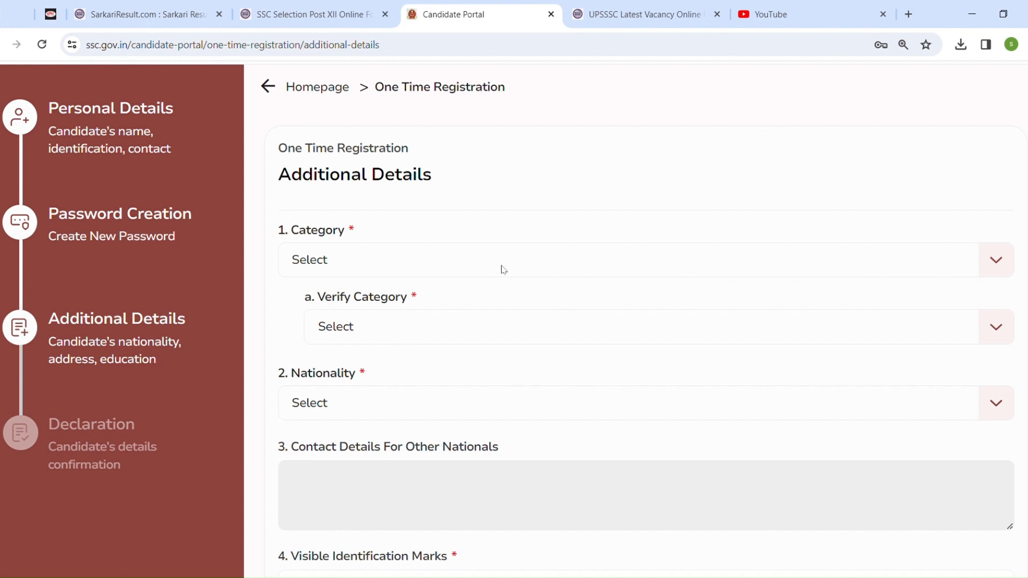
Select OBC as the Category in the Additional Details form
{"action": "left_click", "coordinate": [407, 261]}
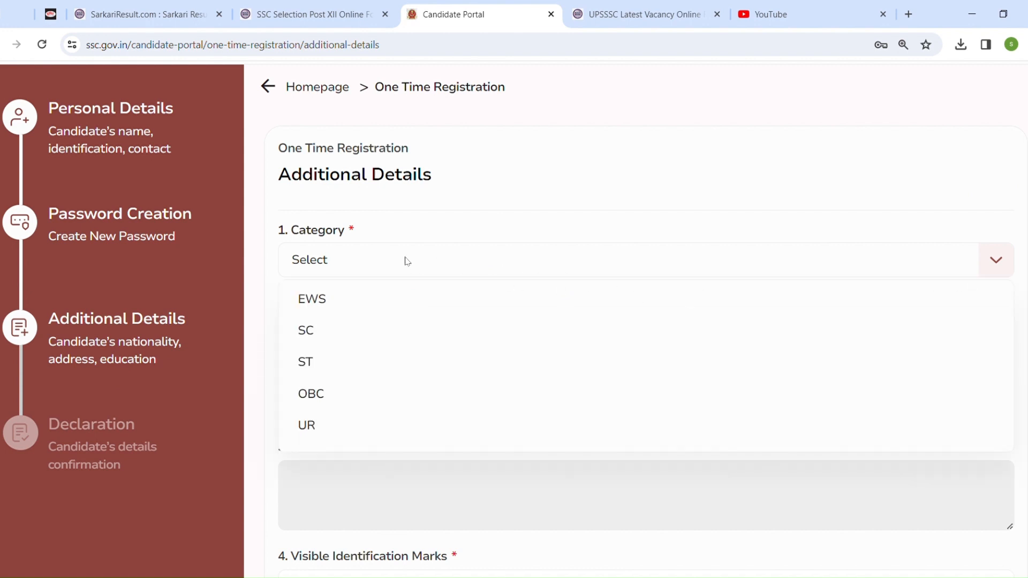
{"action": "left_click", "coordinate": [371, 409]}
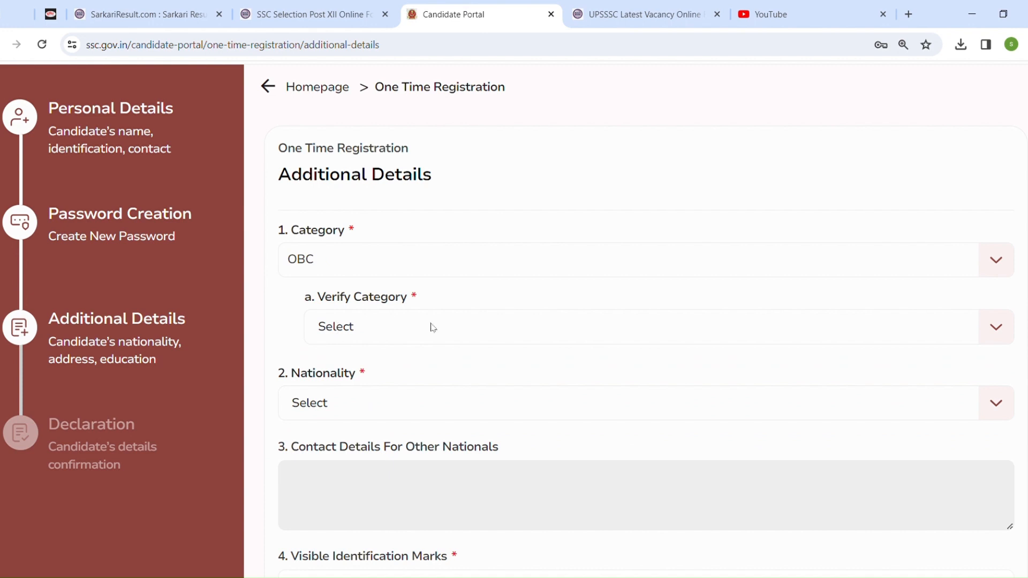
{"action": "left_click", "coordinate": [438, 263]}
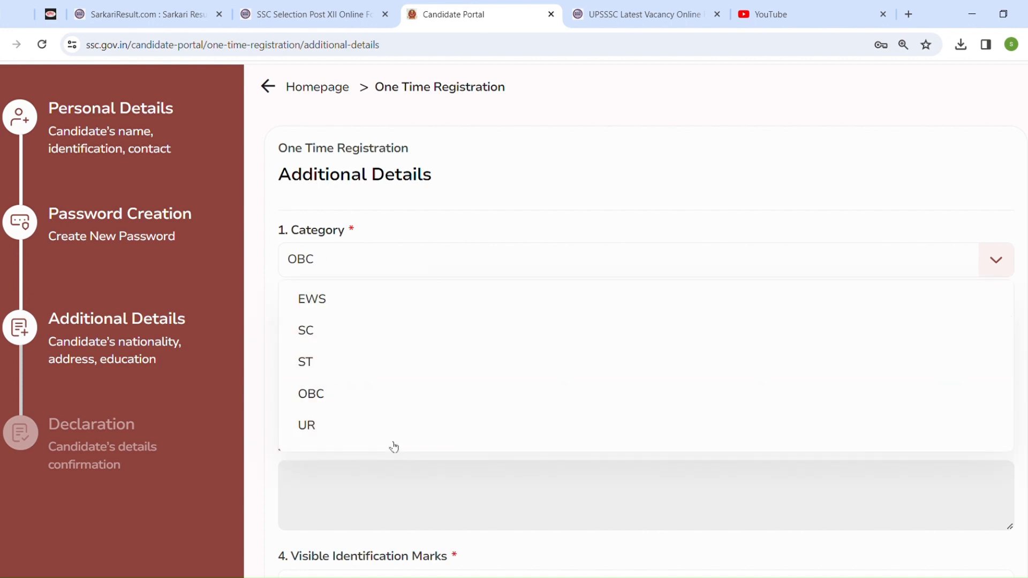
{"action": "left_click", "coordinate": [402, 406]}
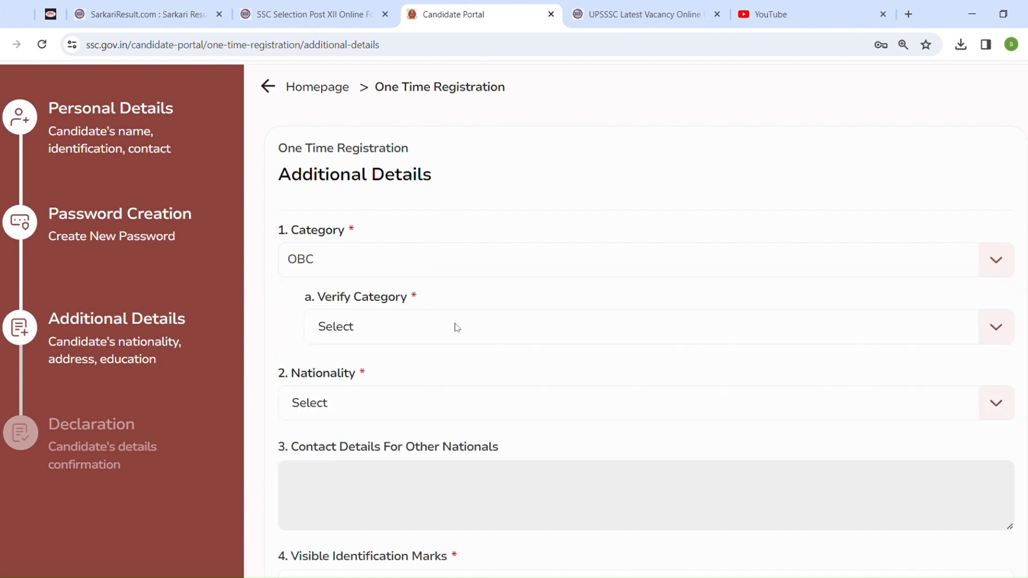
Select OBC in the Verify Category field
{"action": "left_click", "coordinate": [457, 328]}
{"action": "left_click", "coordinate": [456, 328]}
{"action": "left_click", "coordinate": [456, 327]}
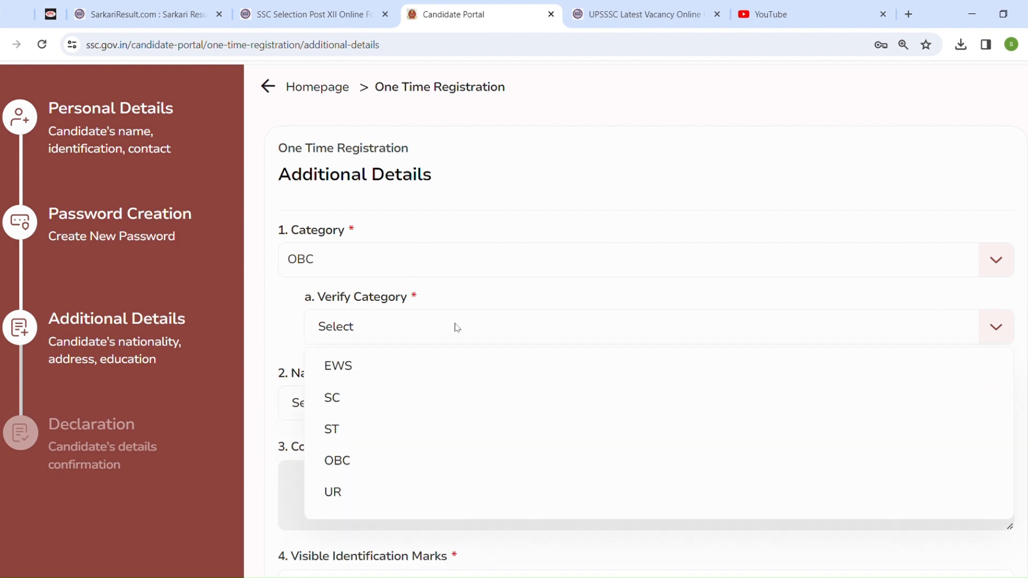
{"action": "left_click", "coordinate": [429, 460]}
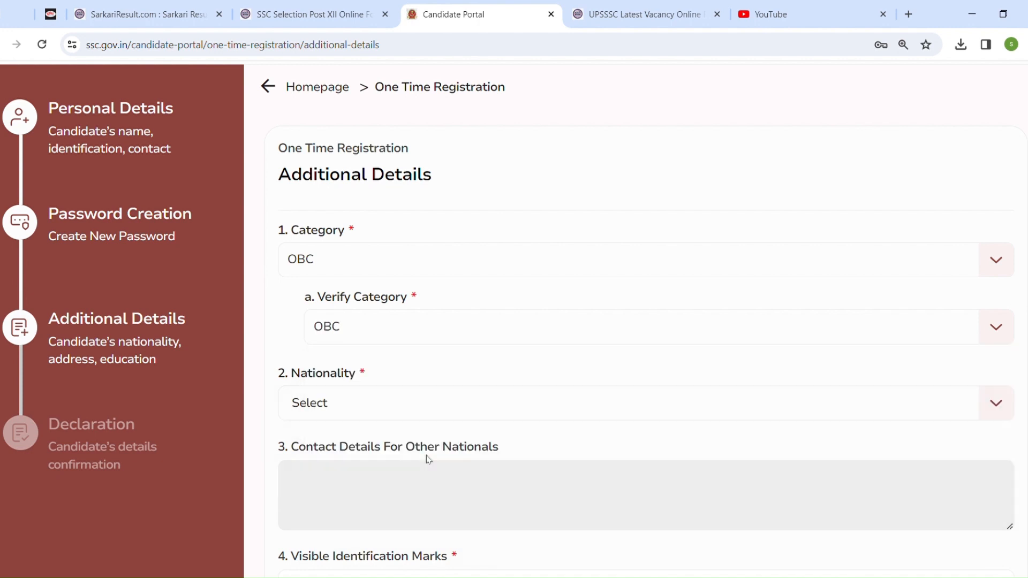
{"action": "scroll", "coordinate": [468, 239], "scroll_direction": "down", "scroll_amount": 3}
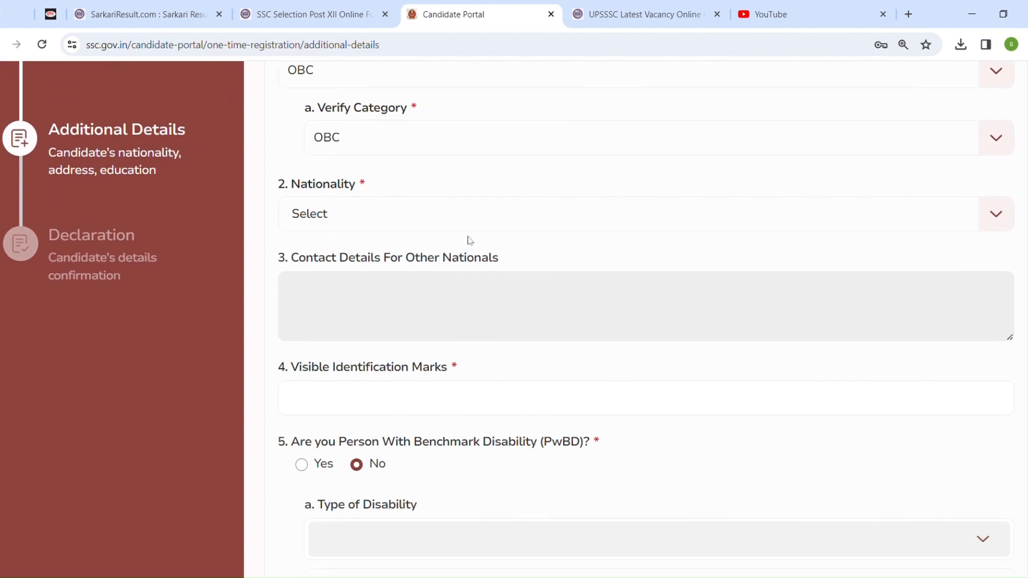
Set Nationality to Citizen Of India
{"action": "left_click", "coordinate": [391, 212]}
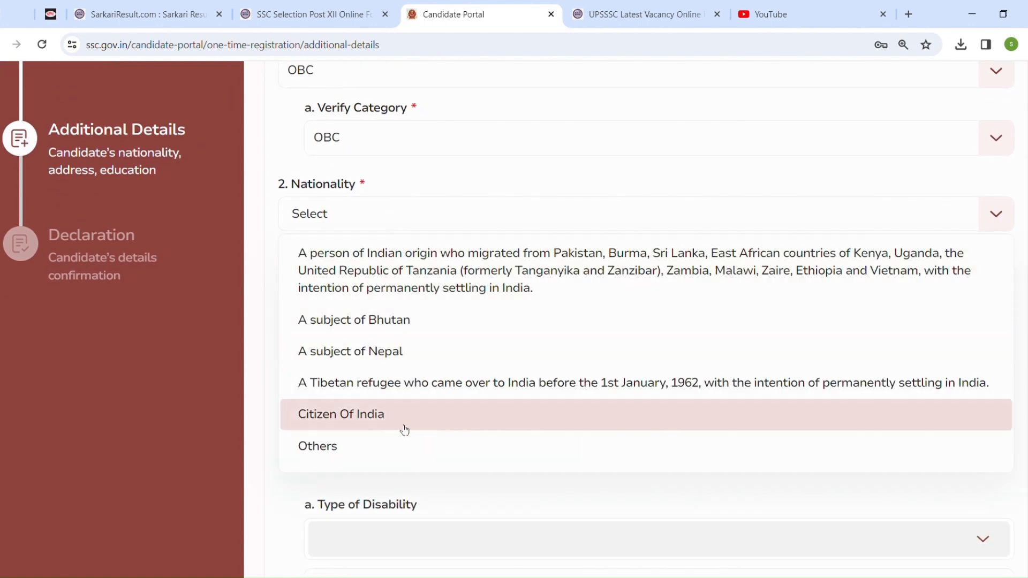
{"action": "left_click", "coordinate": [408, 427]}
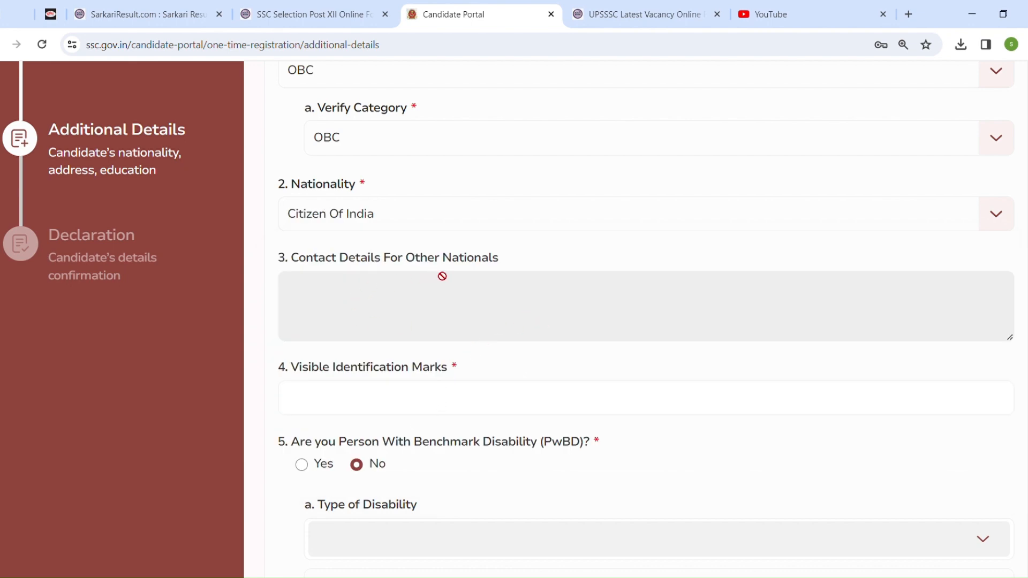
Enter 'A MOLE ON LEFT SIDE OF CHIN' as the visible identification mark
{"action": "scroll", "coordinate": [643, 322], "scroll_direction": "down", "scroll_amount": 3}
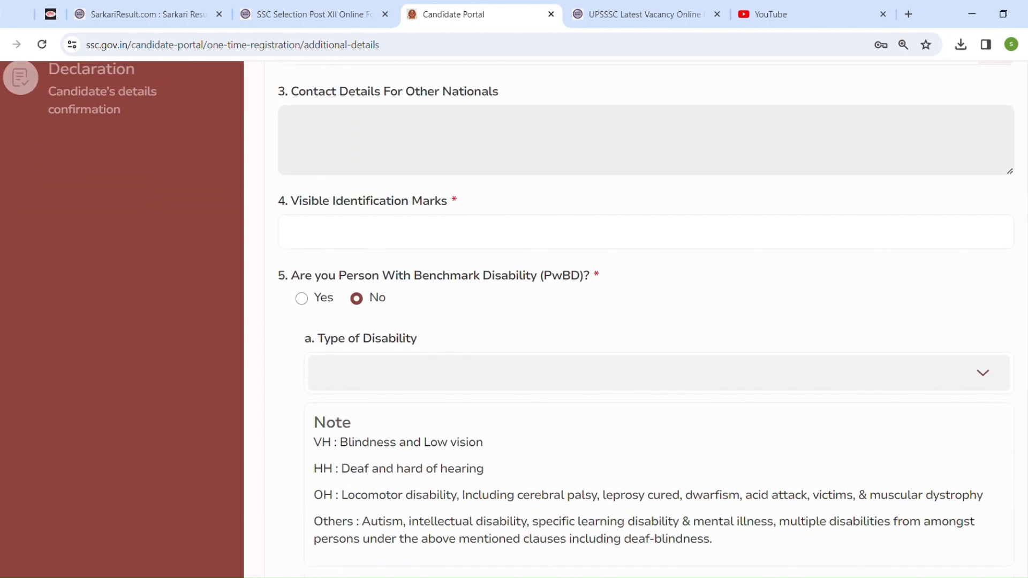
{"action": "left_click", "coordinate": [419, 248]}
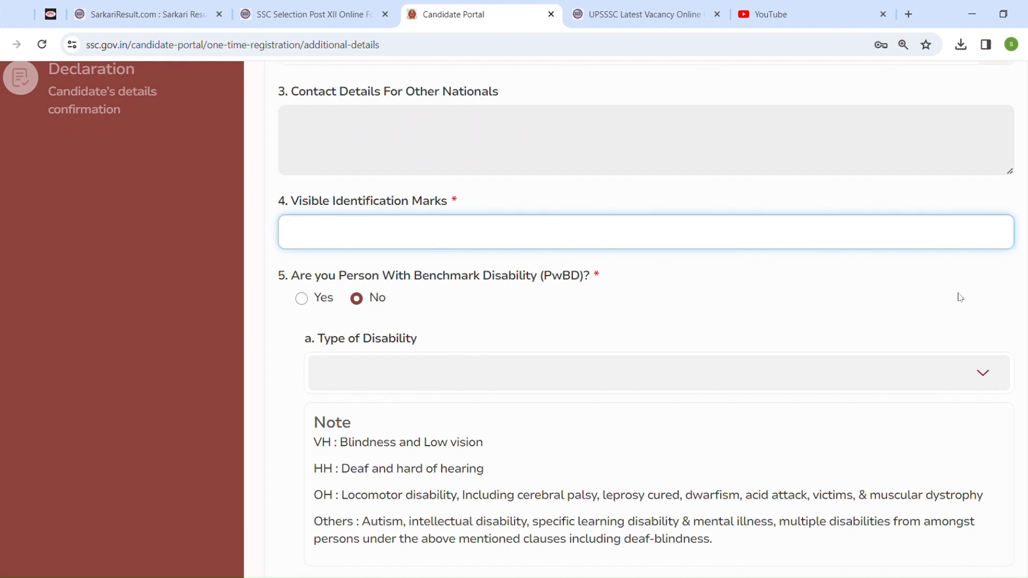
{"action": "type", "text": "A MOLE ON LEFT SID"}
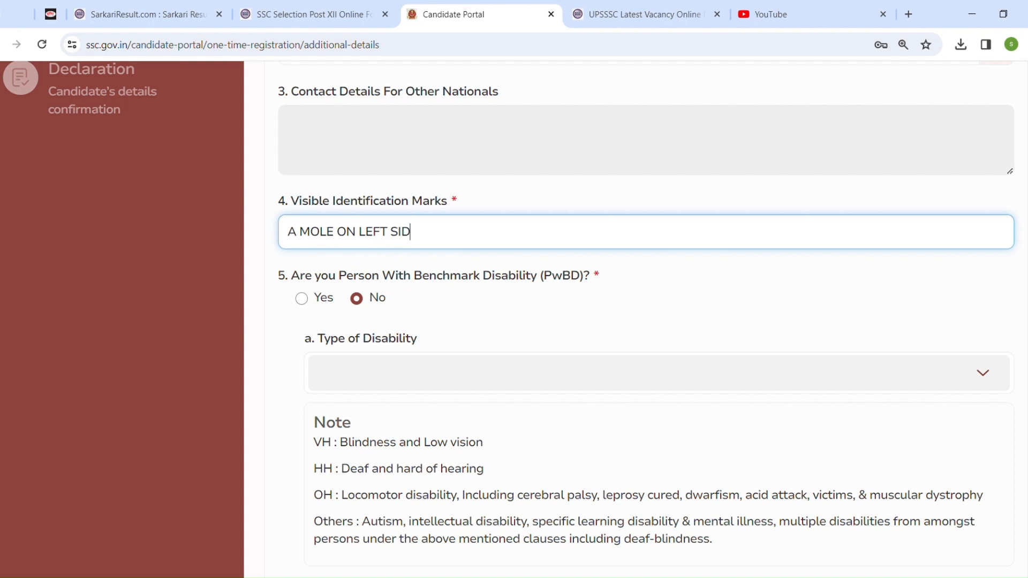
{"action": "type", "text": "E OF CHIN"}
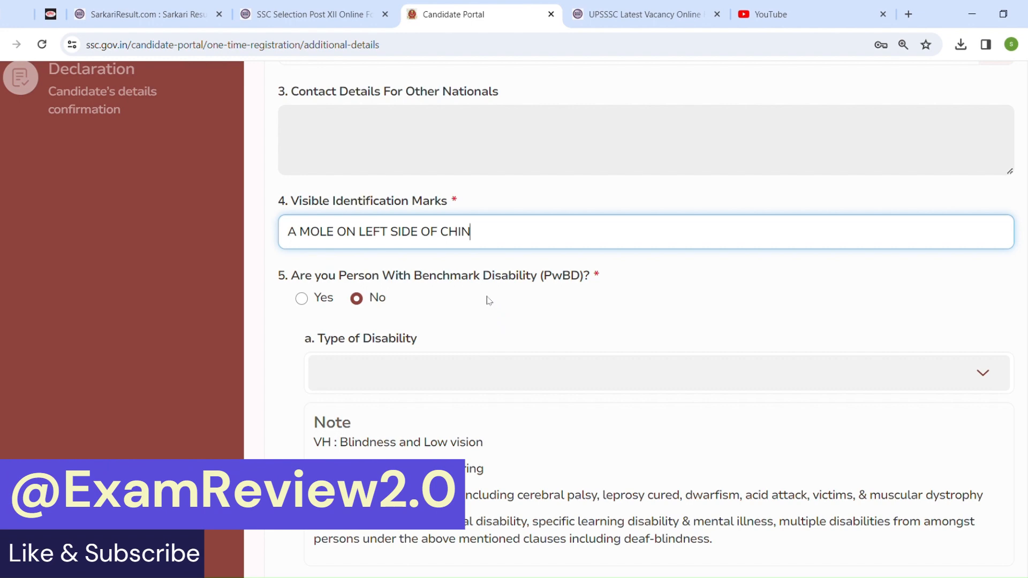
{"action": "scroll", "coordinate": [478, 301], "scroll_direction": "down", "scroll_amount": 2}
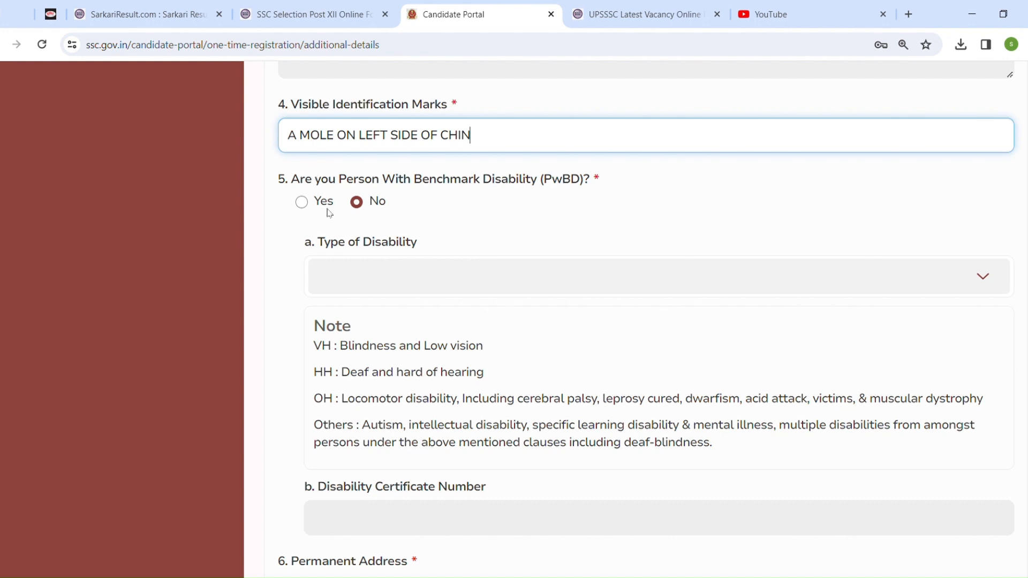
{"action": "left_click", "coordinate": [301, 202]}
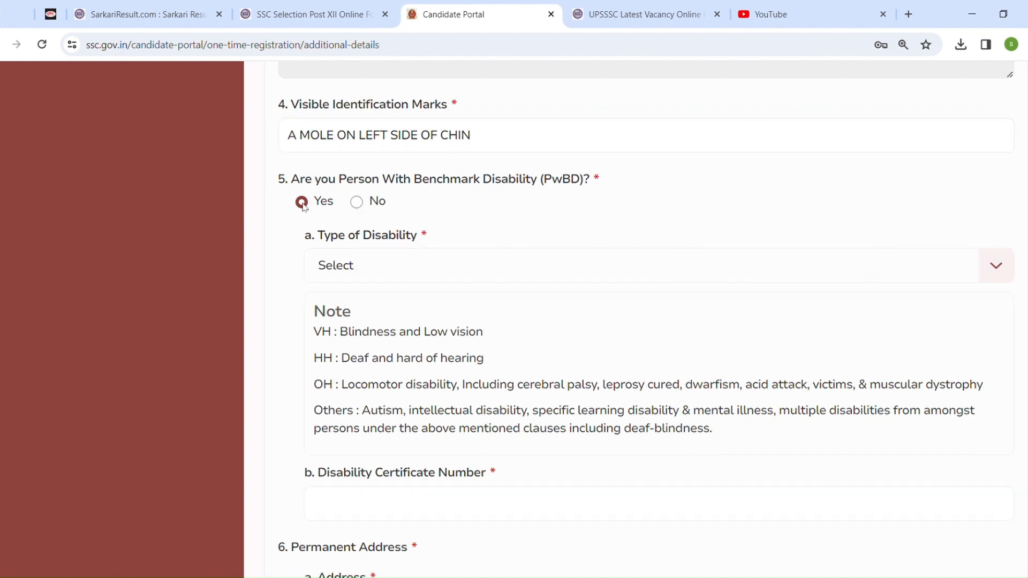
{"action": "left_click", "coordinate": [369, 271]}
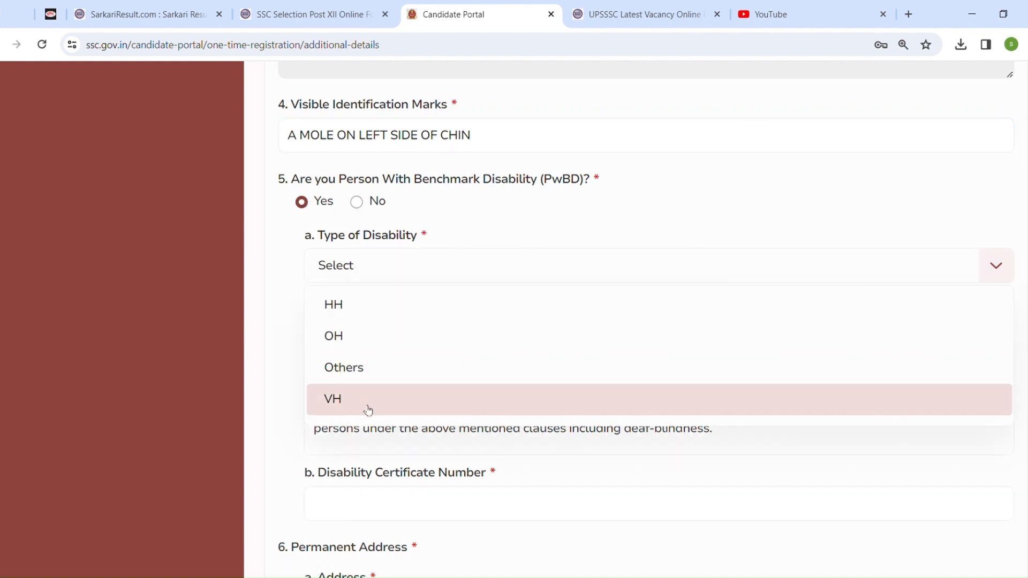
{"action": "left_click", "coordinate": [356, 204]}
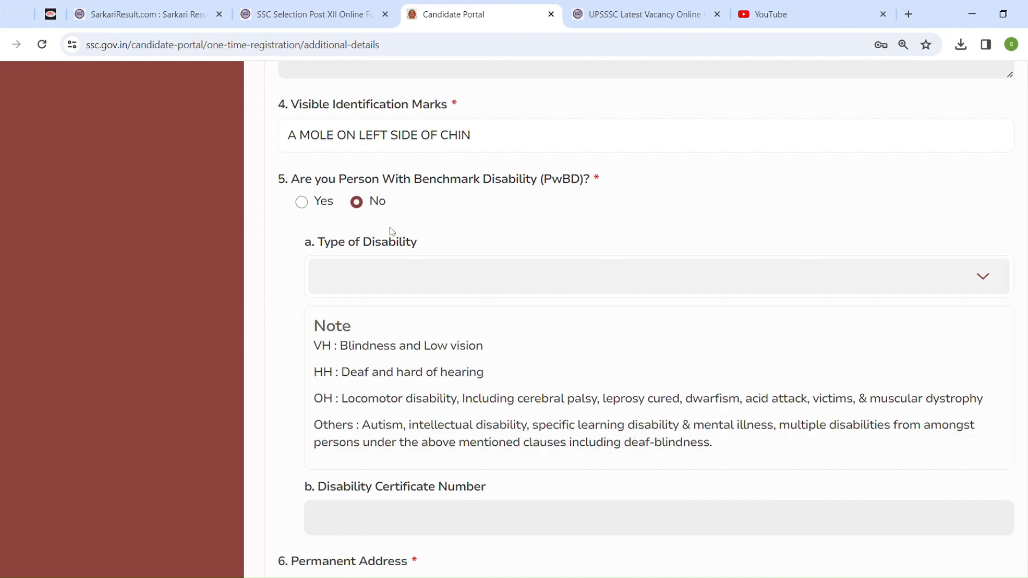
Enter WERTGYHUKILBNM as the permanent address
{"action": "scroll", "coordinate": [336, 266], "scroll_direction": "down", "scroll_amount": 6}
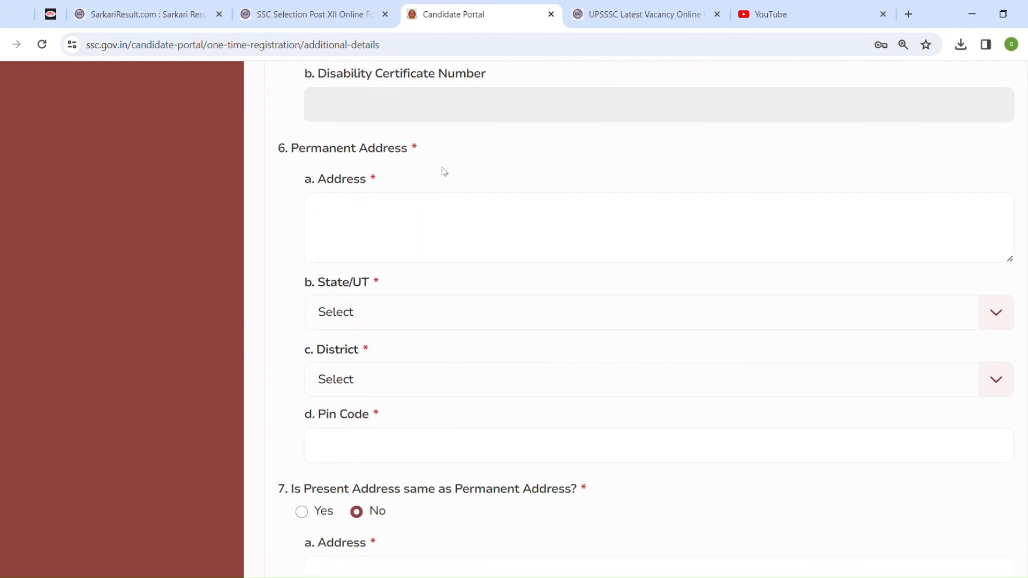
{"action": "left_click", "coordinate": [437, 246]}
{"action": "type", "text": "WERTGYHUKILBNM"}
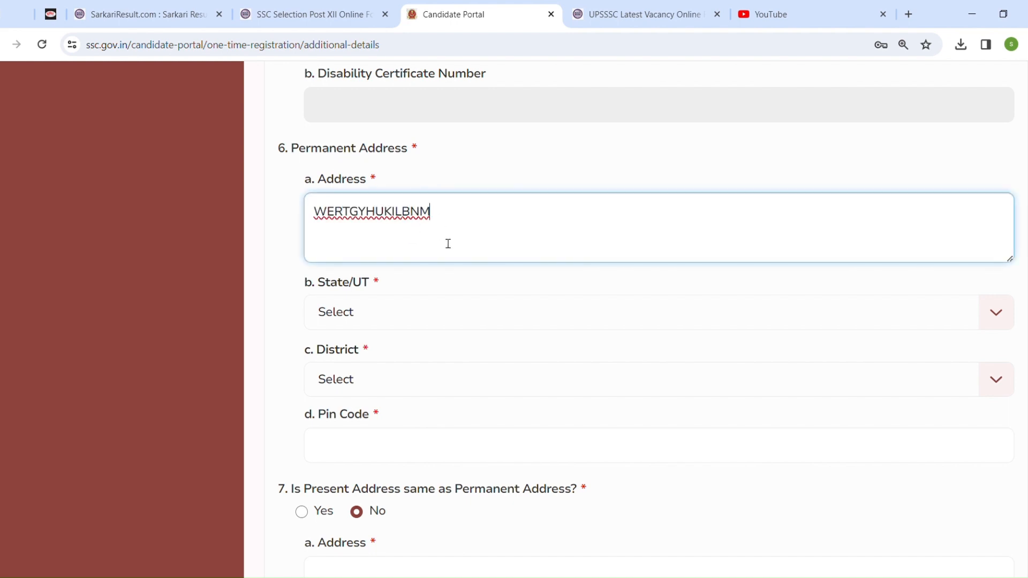
Select Uttar Pradesh as the permanent address State/UT and Agra as its District
{"action": "left_click", "coordinate": [724, 321]}
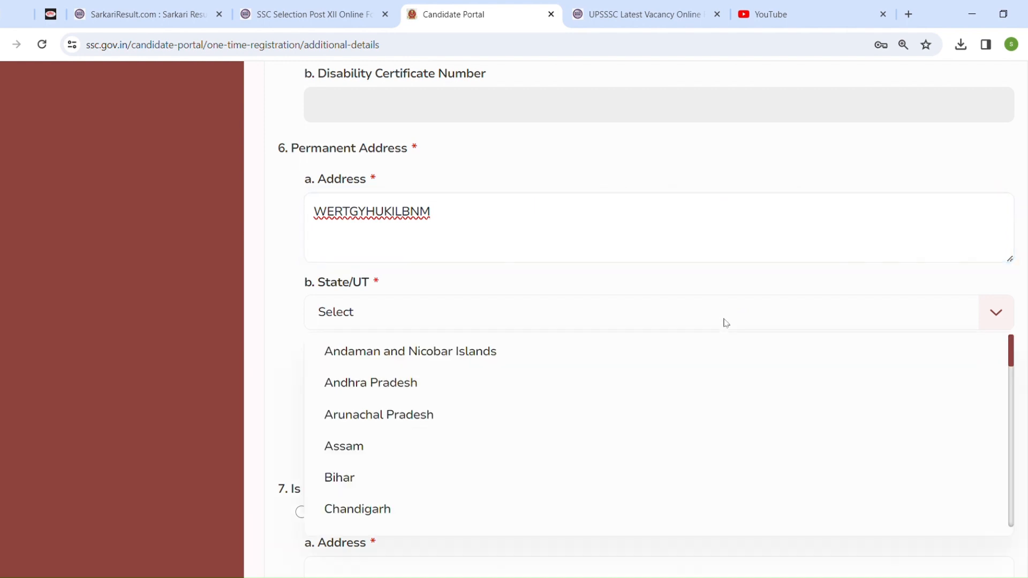
{"action": "key", "text": "u"}
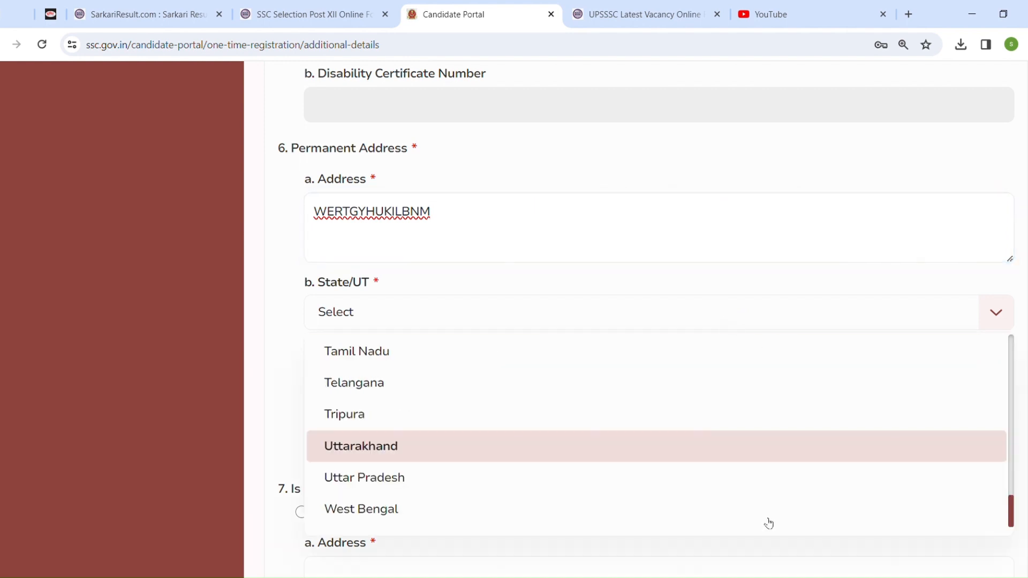
{"action": "left_click", "coordinate": [641, 477]}
{"action": "left_click", "coordinate": [455, 382]}
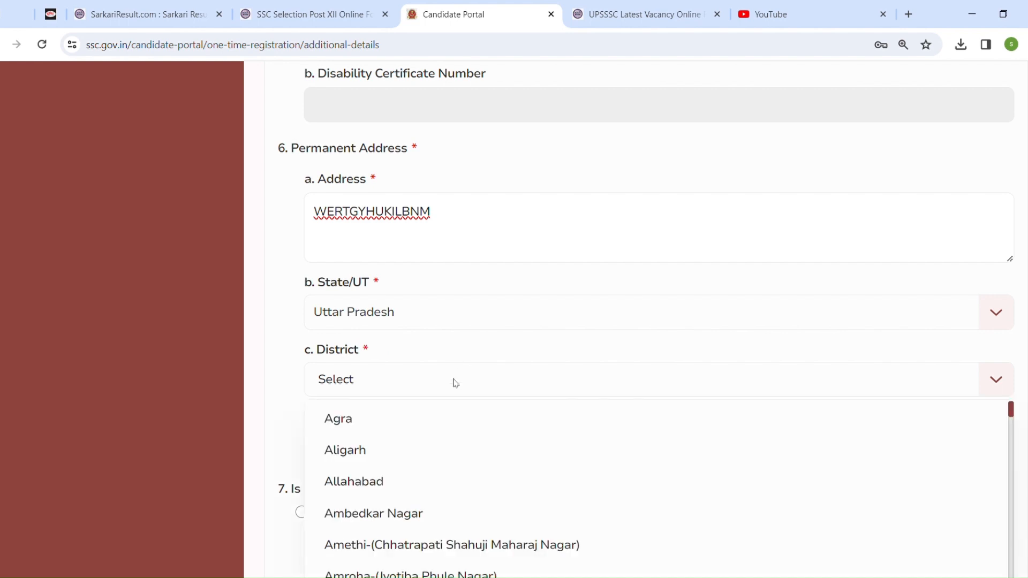
{"action": "left_click", "coordinate": [476, 426]}
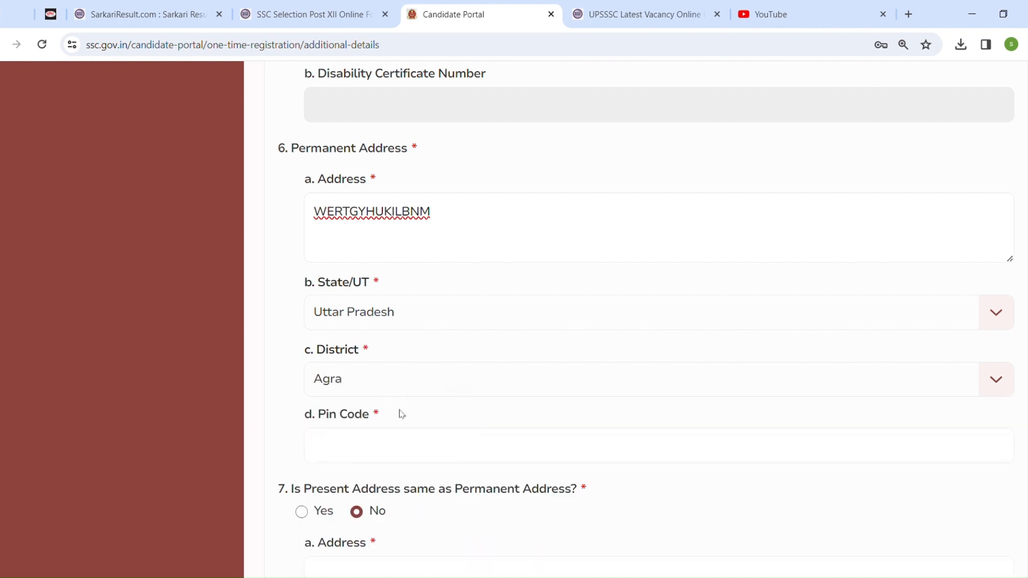
Mark the present address as the same as the permanent address
{"action": "left_click", "coordinate": [432, 443]}
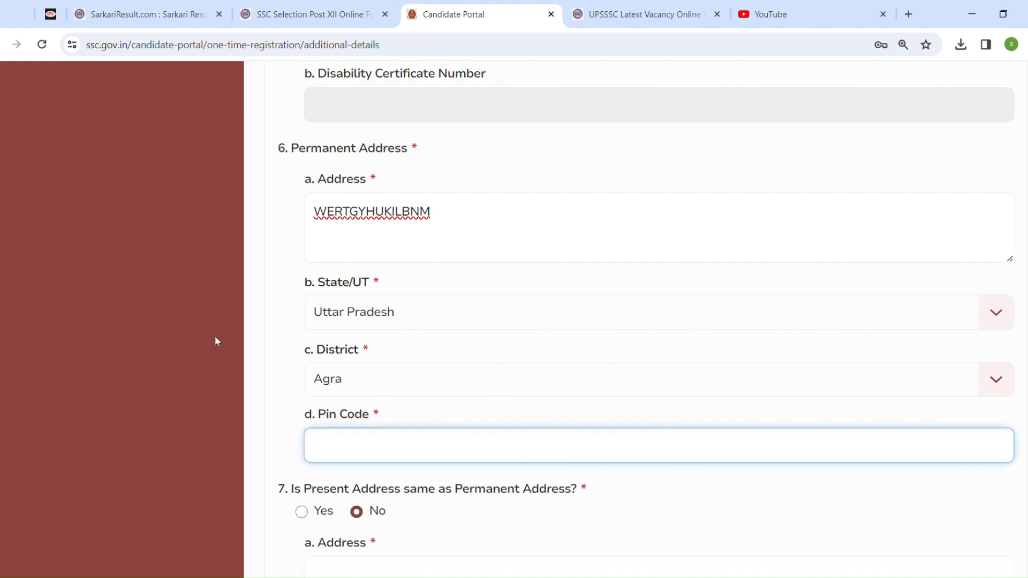
{"action": "left_click", "coordinate": [277, 308]}
{"action": "scroll", "coordinate": [1021, 390], "scroll_direction": "down", "scroll_amount": 2}
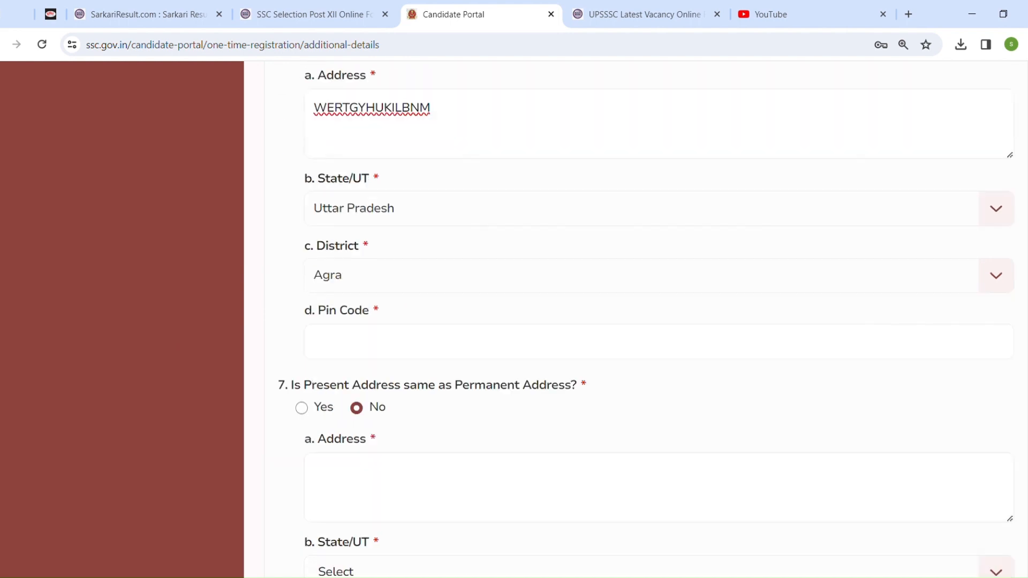
{"action": "scroll", "coordinate": [335, 294], "scroll_direction": "down", "scroll_amount": 4}
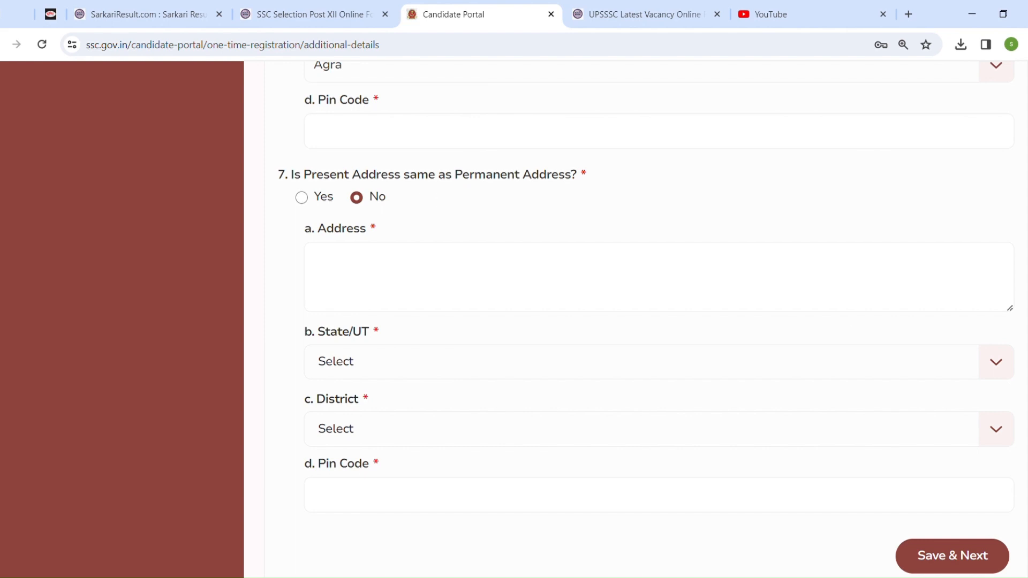
{"action": "scroll", "coordinate": [301, 100], "scroll_direction": "up", "scroll_amount": 4}
{"action": "scroll", "coordinate": [301, 100], "scroll_direction": "down", "scroll_amount": 6}
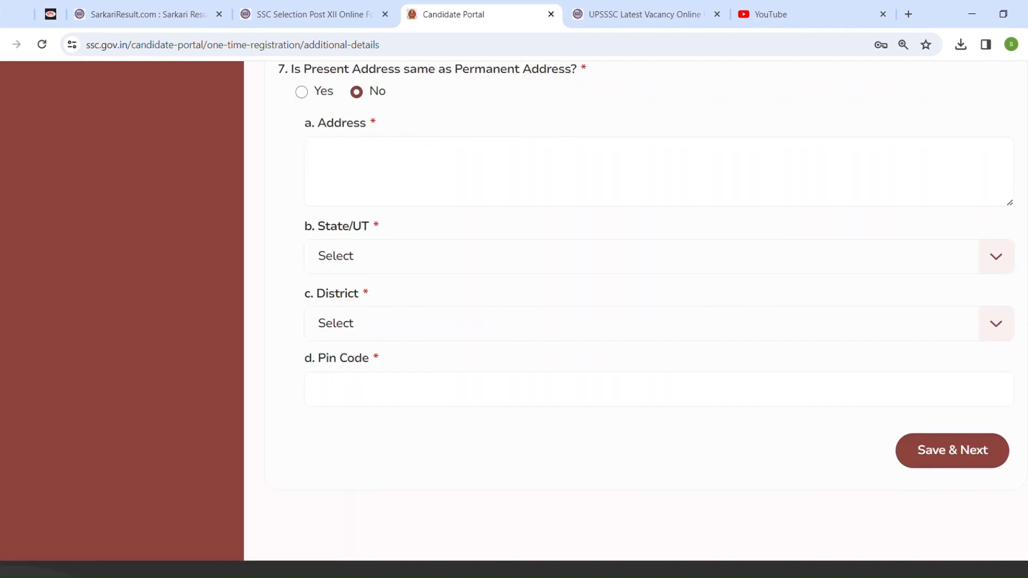
{"action": "left_click", "coordinate": [301, 93]}
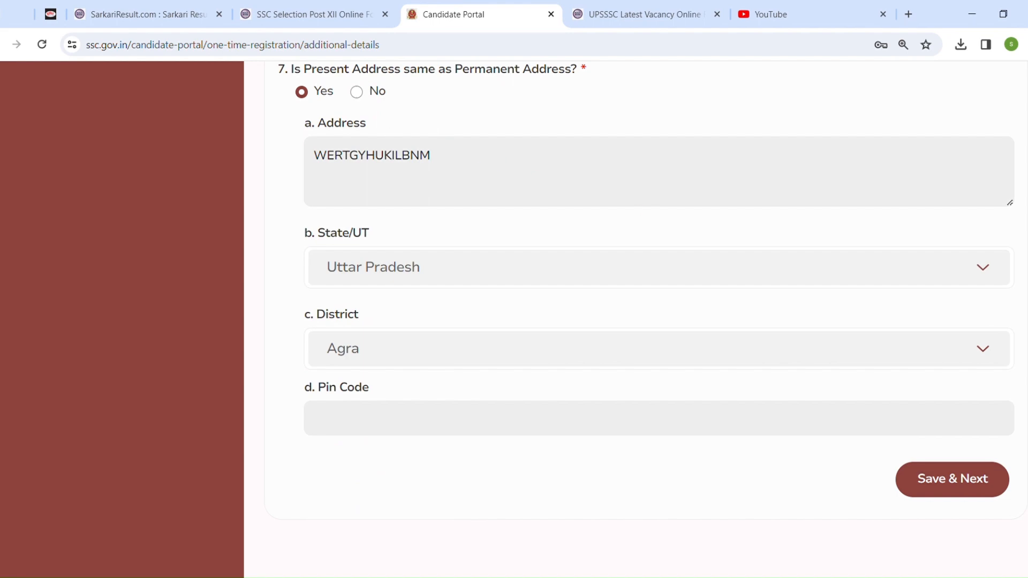
Save the Additional Details and continue to the Declaration page
{"action": "scroll", "coordinate": [646, 320], "scroll_direction": "down", "scroll_amount": 1}
{"action": "scroll", "coordinate": [646, 320], "scroll_direction": "up", "scroll_amount": 3}
{"action": "scroll", "coordinate": [646, 320], "scroll_direction": "down", "scroll_amount": 1}
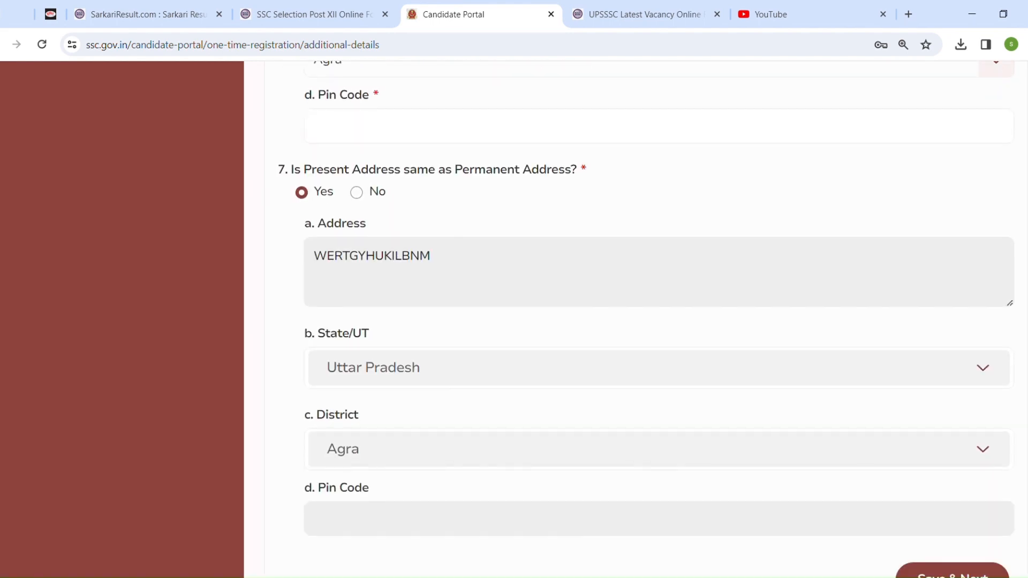
{"action": "double_click", "coordinate": [343, 449]}
{"action": "left_click", "coordinate": [621, 435]}
{"action": "scroll", "coordinate": [622, 435], "scroll_direction": "down", "scroll_amount": 5}
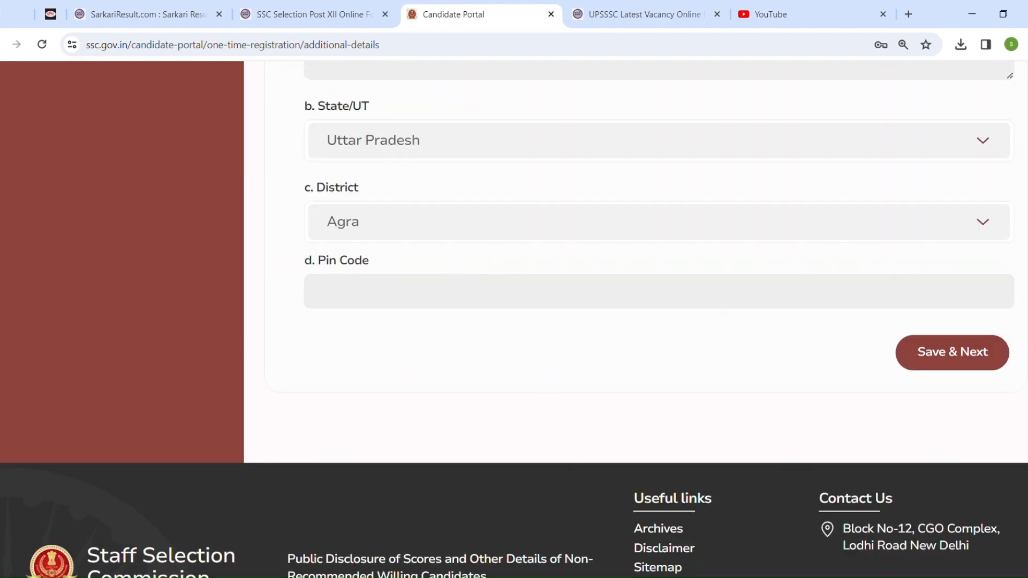
{"action": "scroll", "coordinate": [636, 320], "scroll_direction": "up", "scroll_amount": 3}
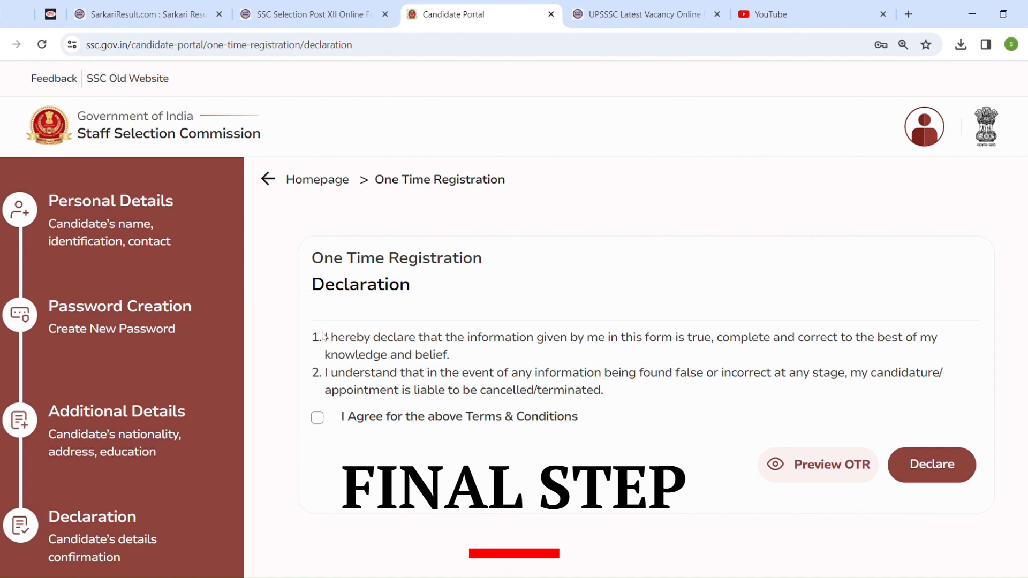
Read through the two declaration statements
{"action": "left_click_drag", "start_coordinate": [325, 337], "coordinate": [938, 347]}
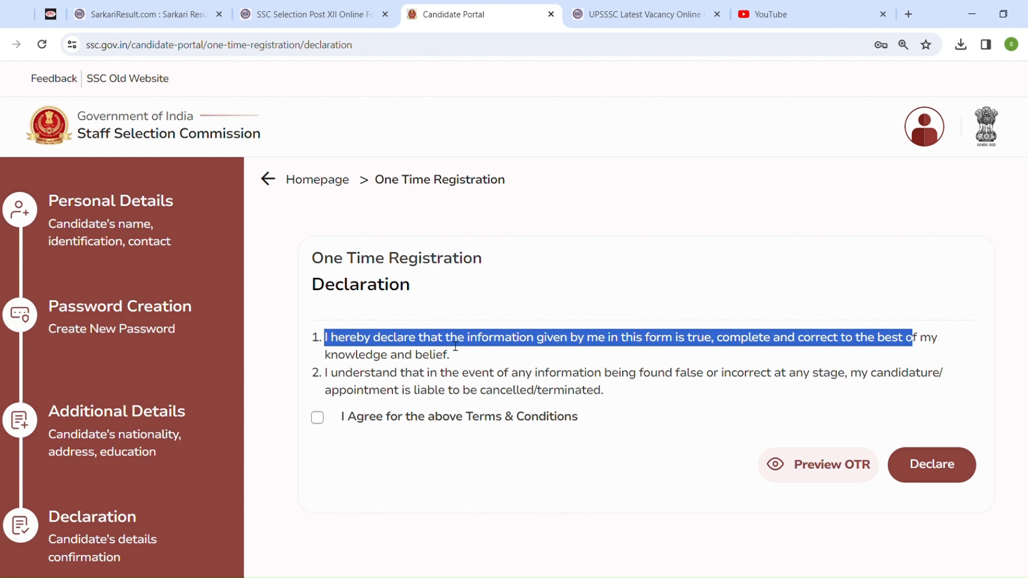
{"action": "left_click", "coordinate": [338, 377]}
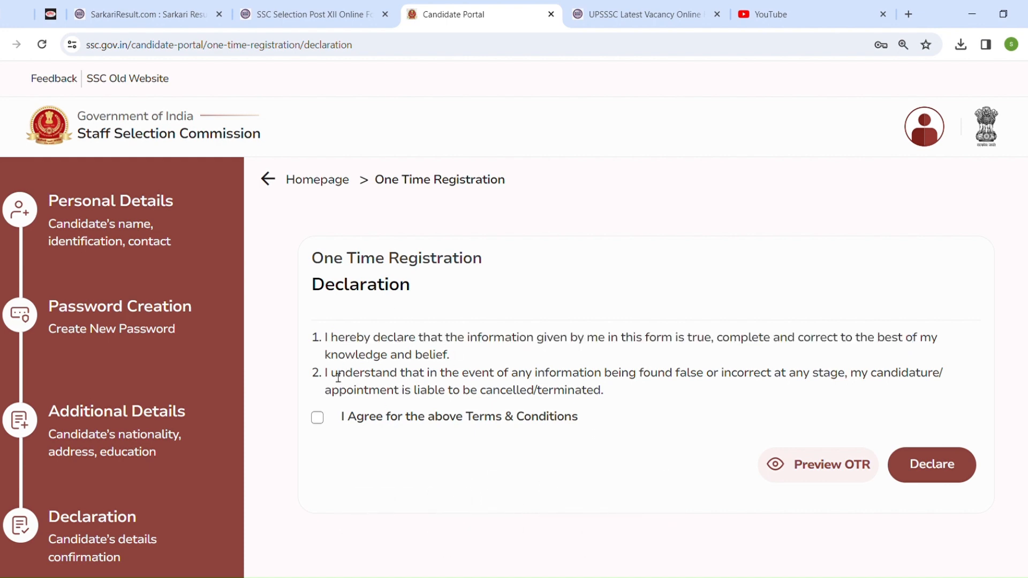
{"action": "left_click_drag", "start_coordinate": [338, 377], "coordinate": [969, 386]}
{"action": "left_click_drag", "start_coordinate": [339, 390], "coordinate": [607, 388]}
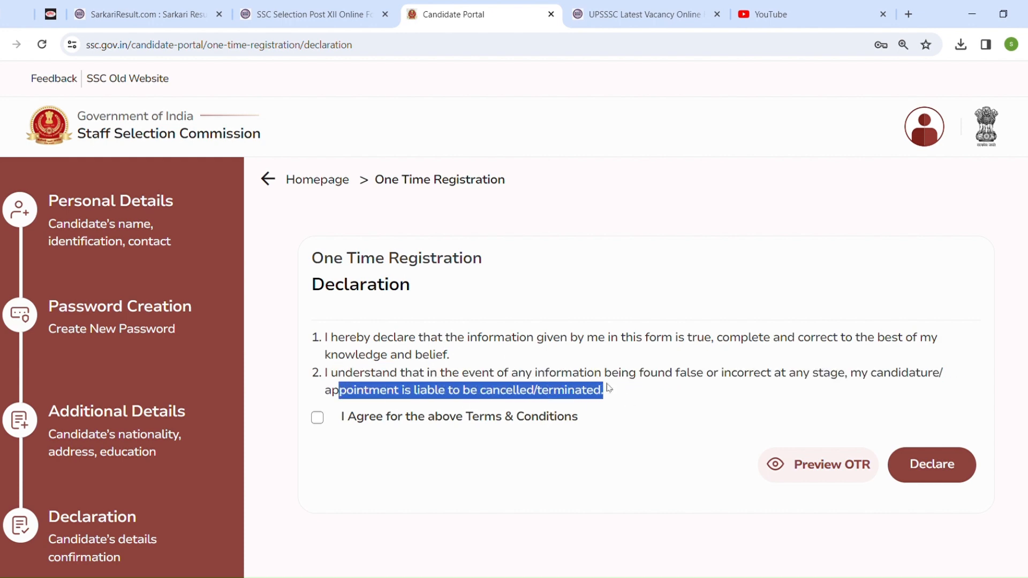
{"action": "left_click", "coordinate": [673, 408]}
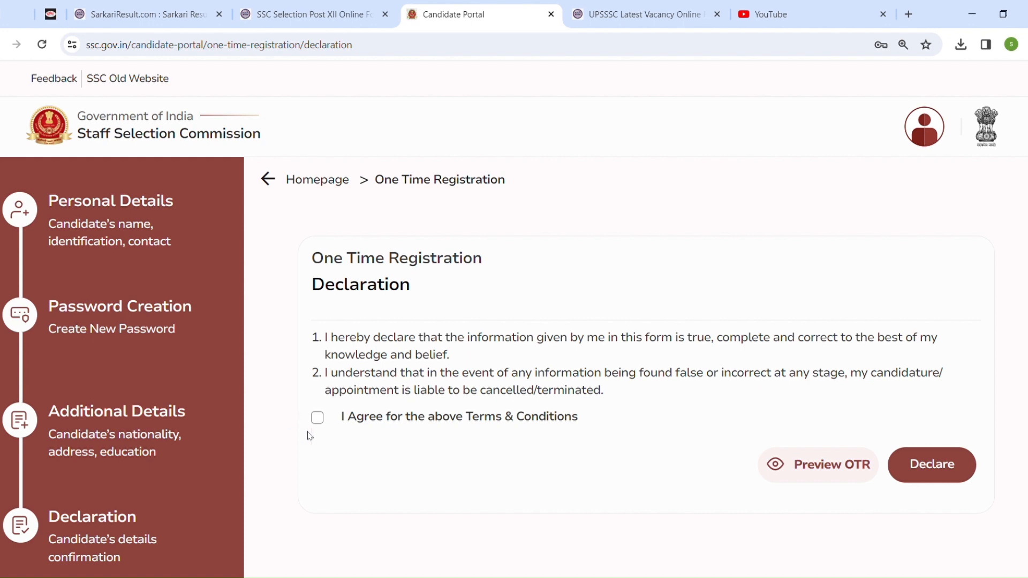
Agree to the terms and conditions and view the OTR preview
{"action": "left_click", "coordinate": [318, 420]}
{"action": "left_click", "coordinate": [824, 464]}
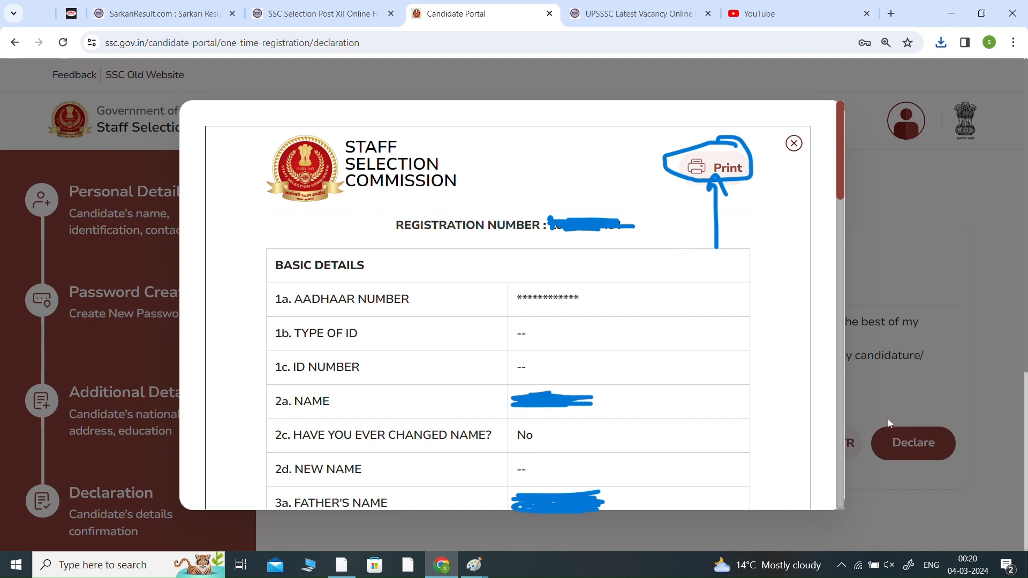
{"action": "left_click", "coordinate": [794, 144]}
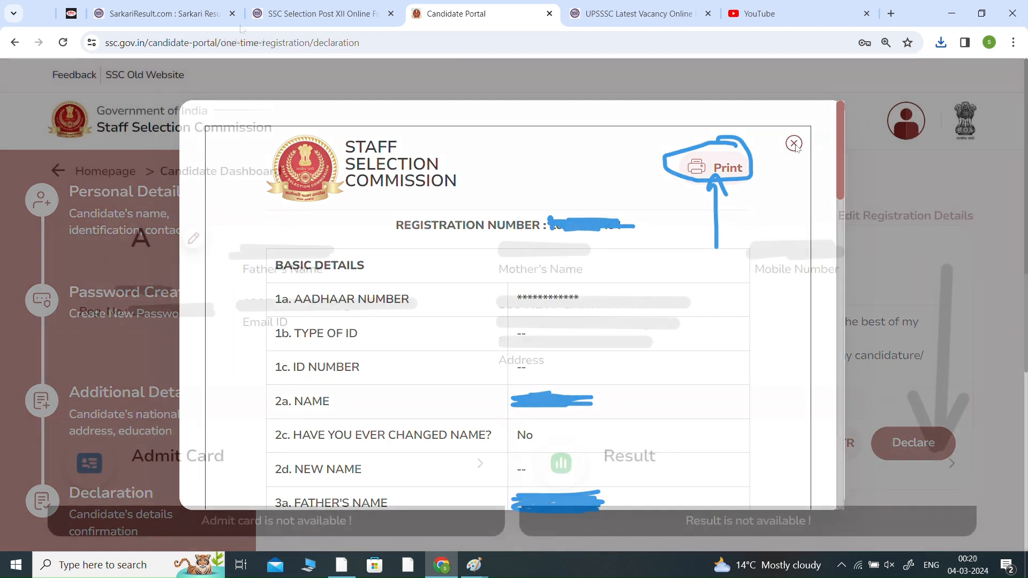